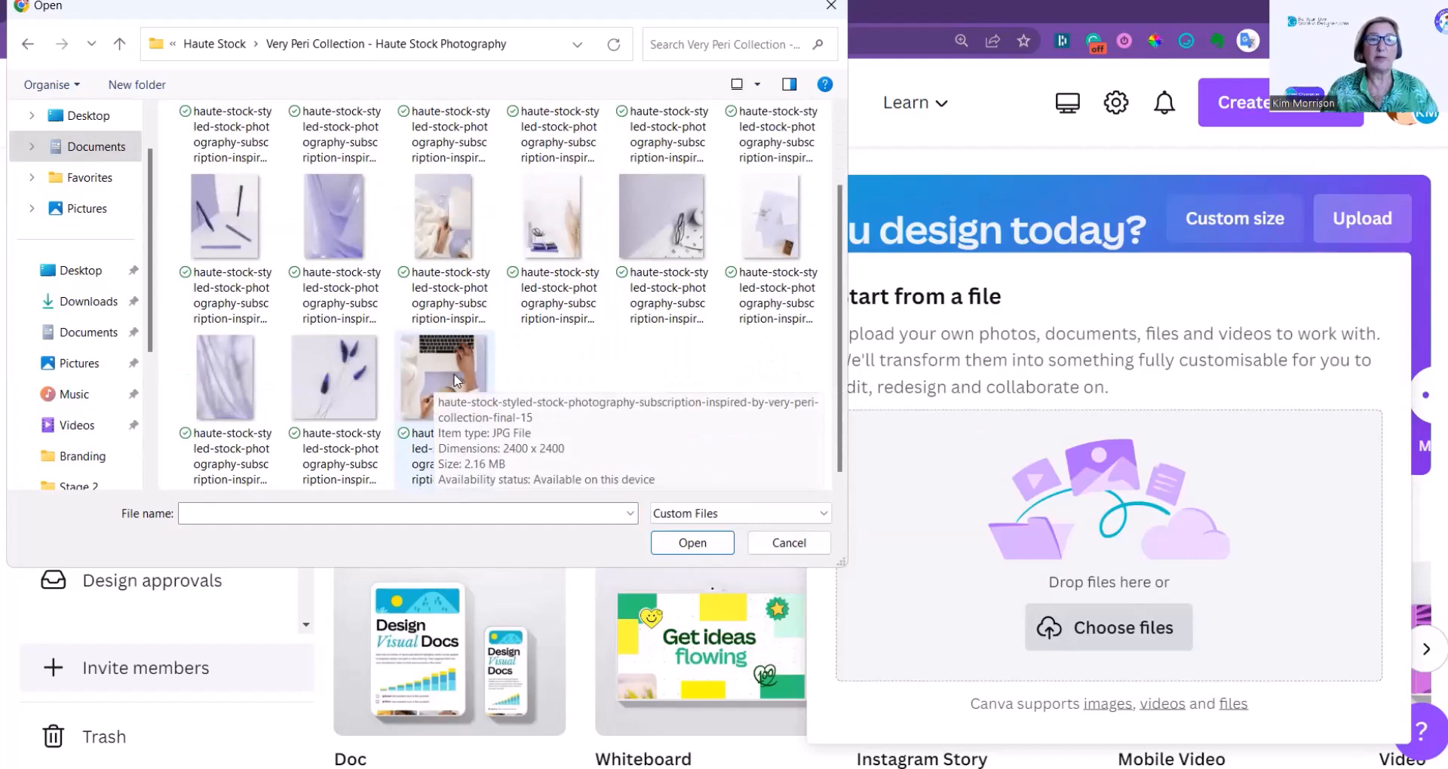
# Step: Upload the 2400 × 2400 laptop-and-coffee photo ending in final-15 from the Very Peri Collection and add it to a template
pyautogui.click(456, 381)
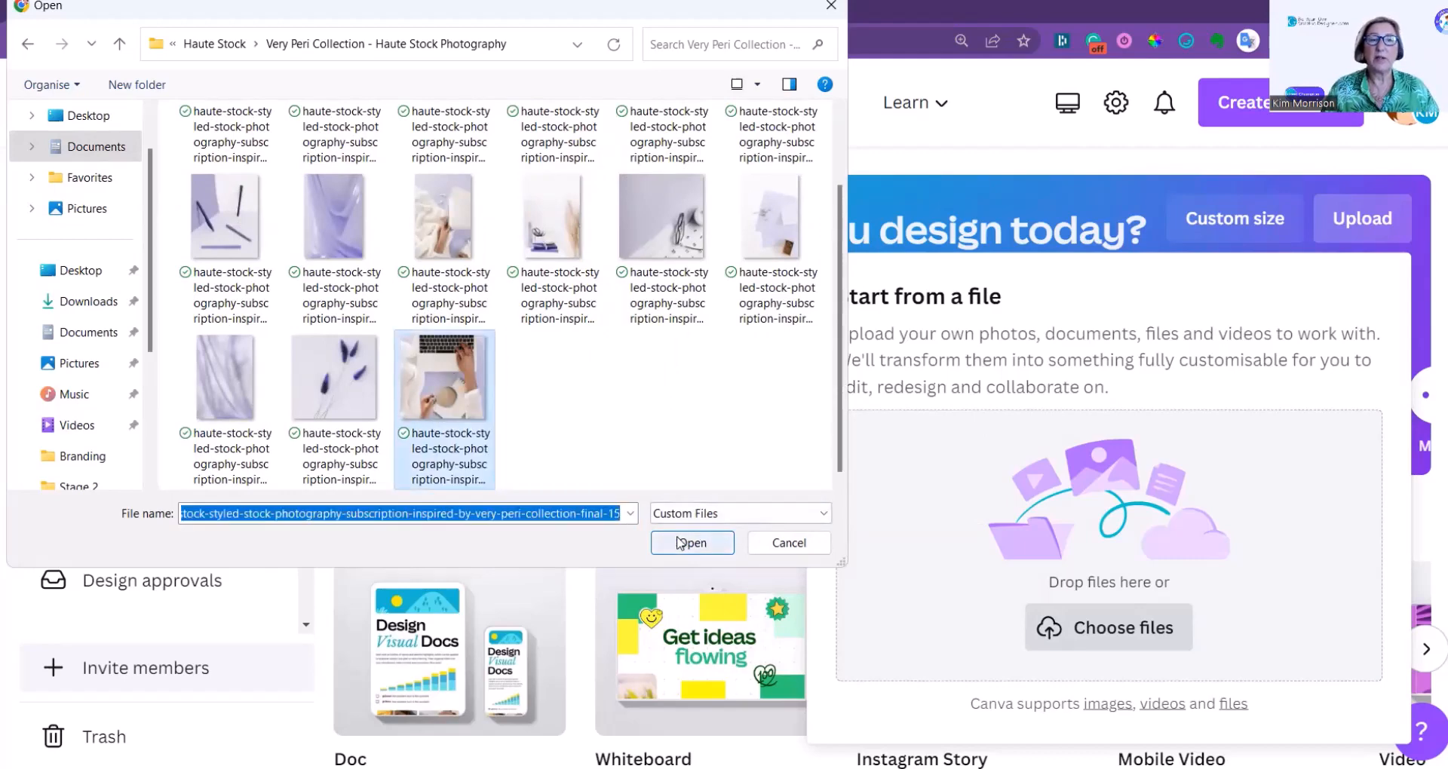
pyautogui.click(679, 542)
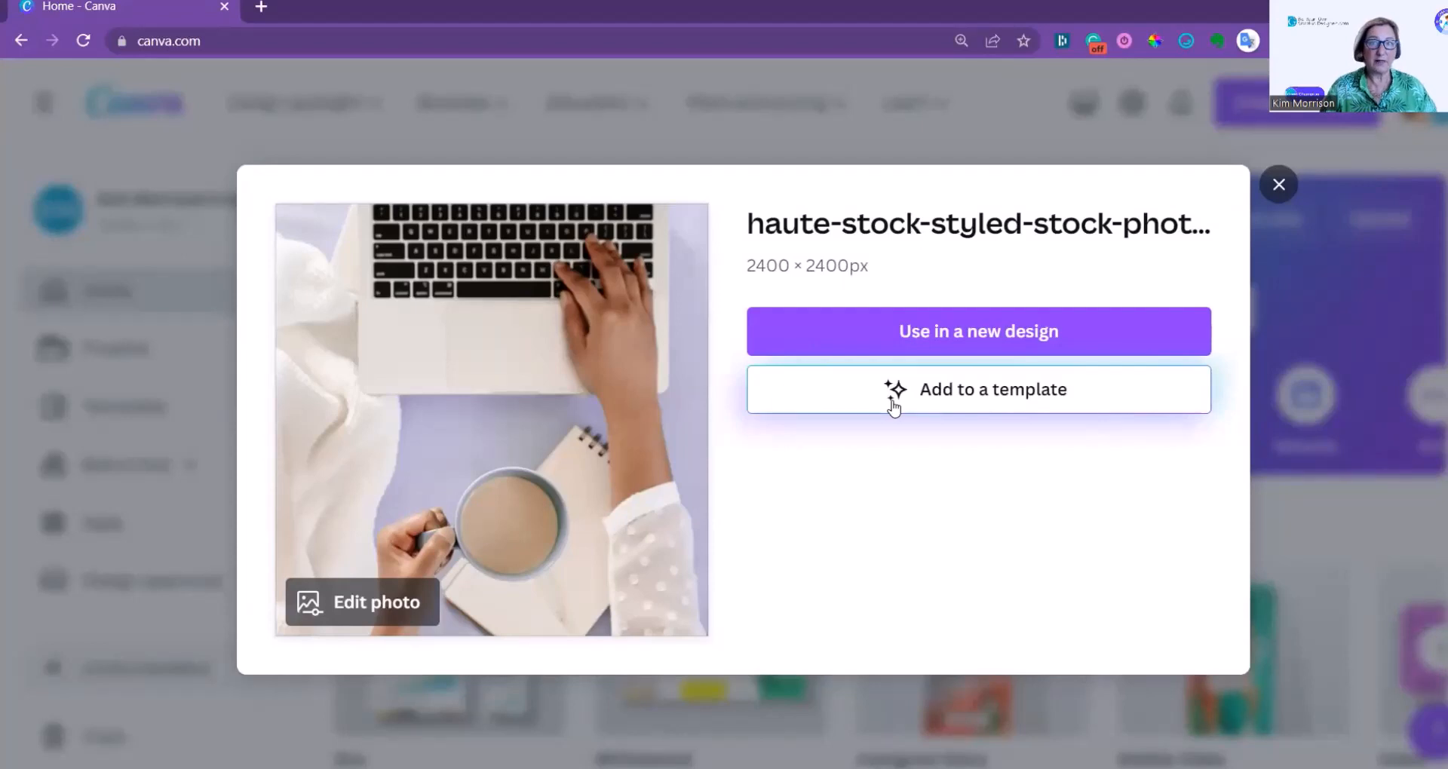
pyautogui.click(991, 390)
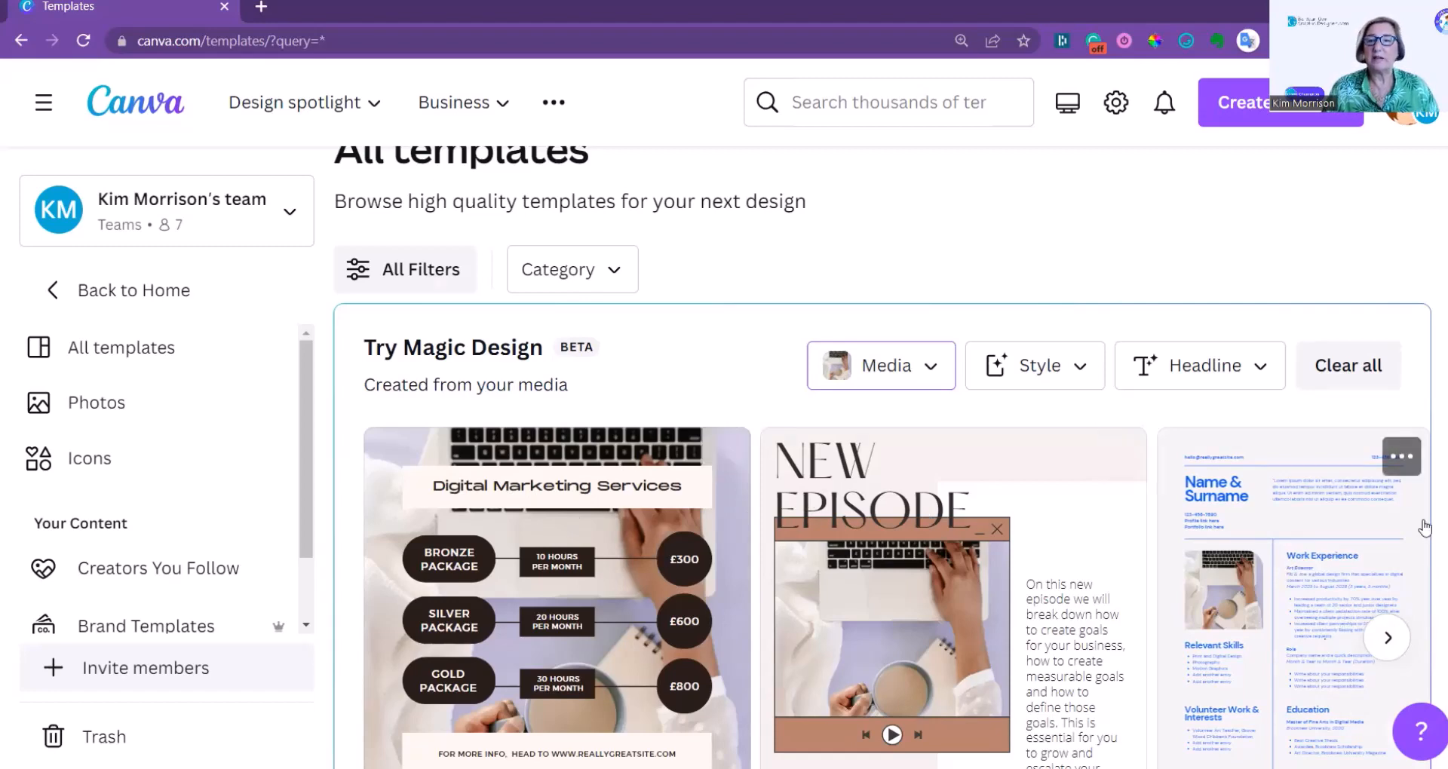
# Step: Browse the Magic Design suggestions made from the photo and open the Beige Simple New Episode Instagram Post template for customising
pyautogui.scroll(-3, 1424, 528)
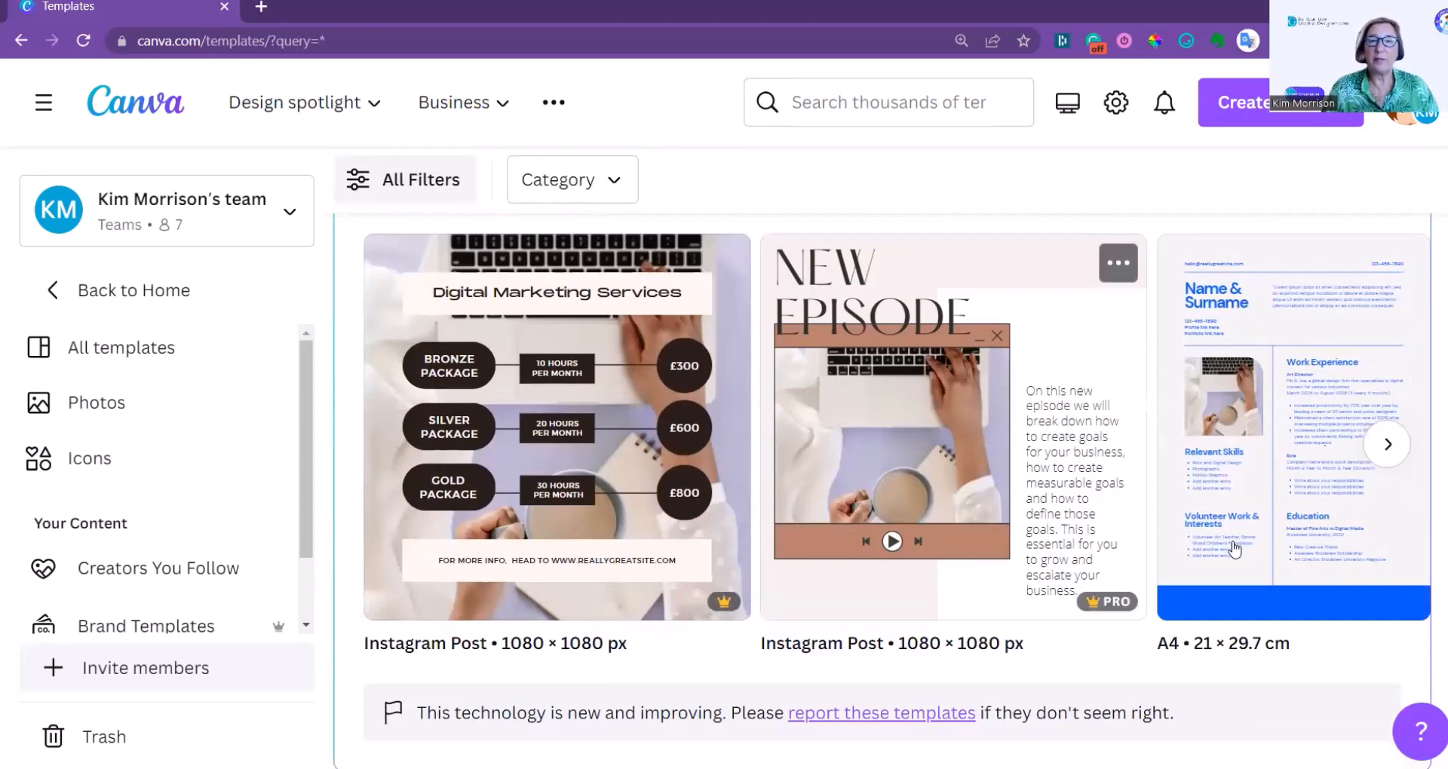
pyautogui.click(1388, 445)
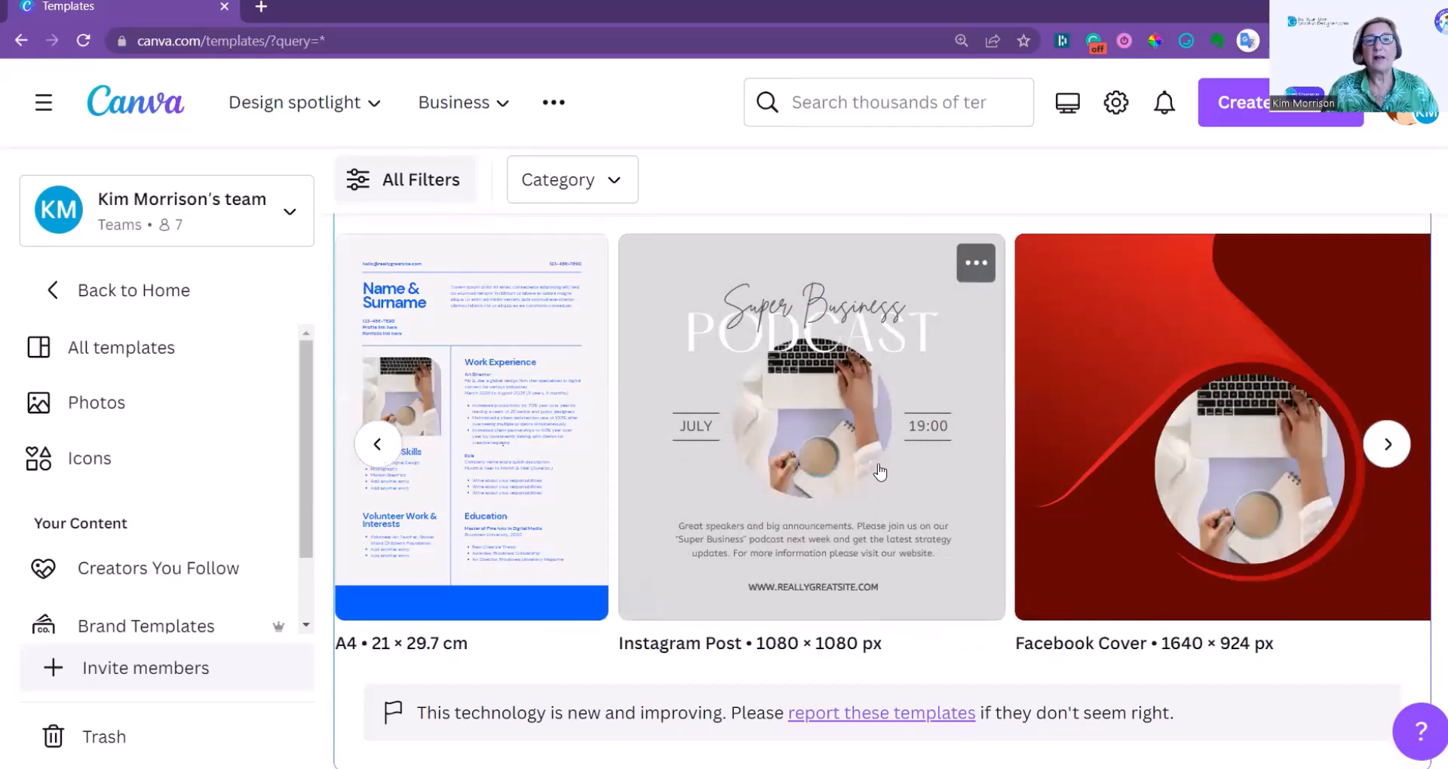
pyautogui.click(1388, 445)
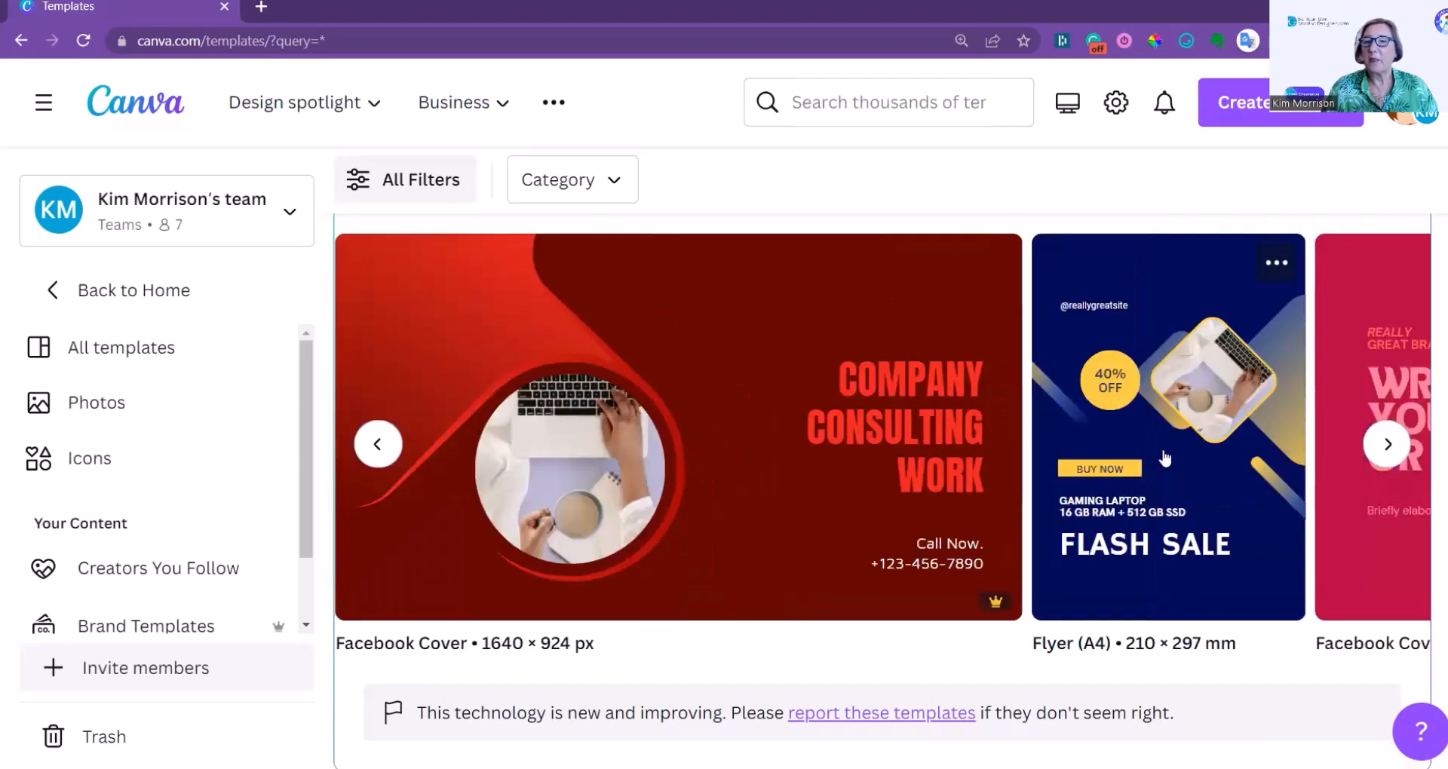
pyautogui.click(1390, 445)
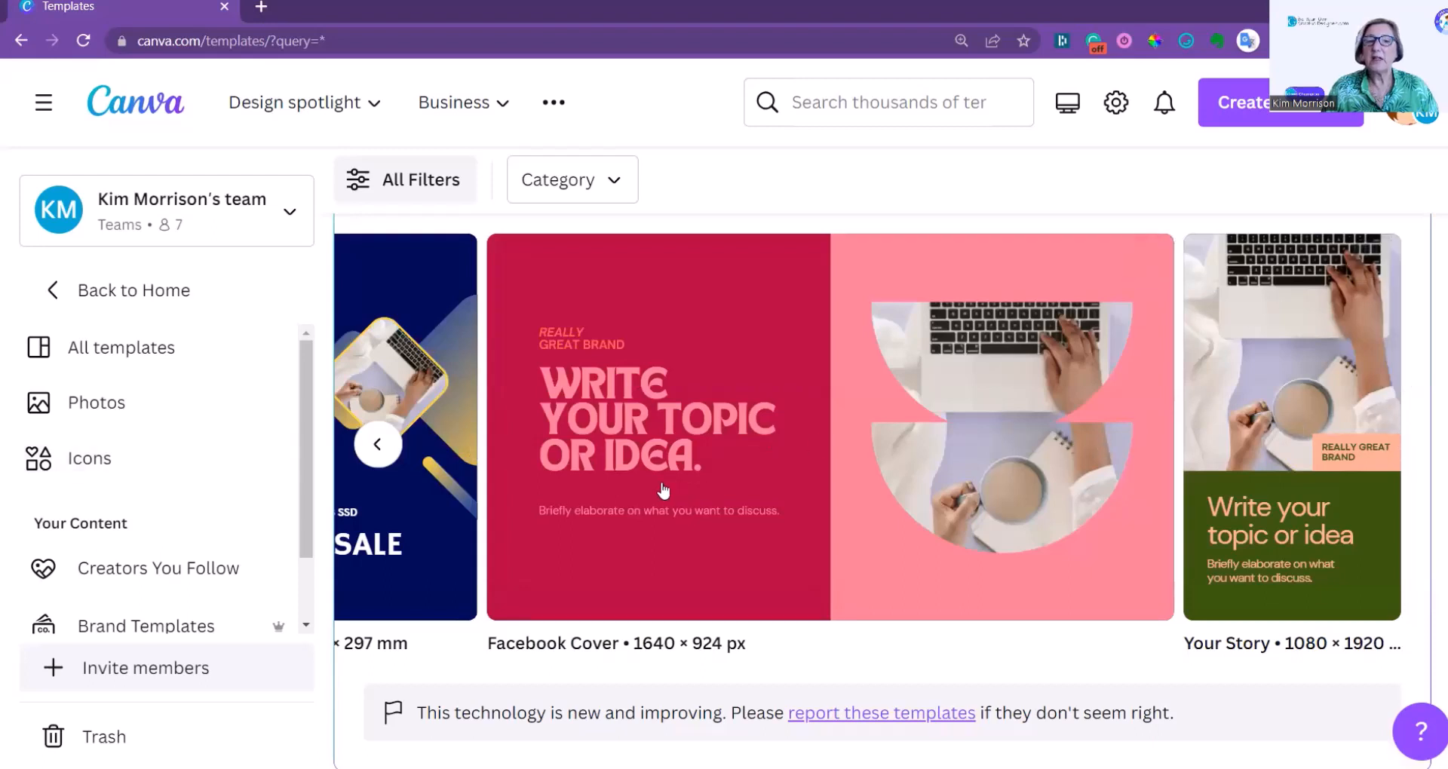
pyautogui.click(378, 445)
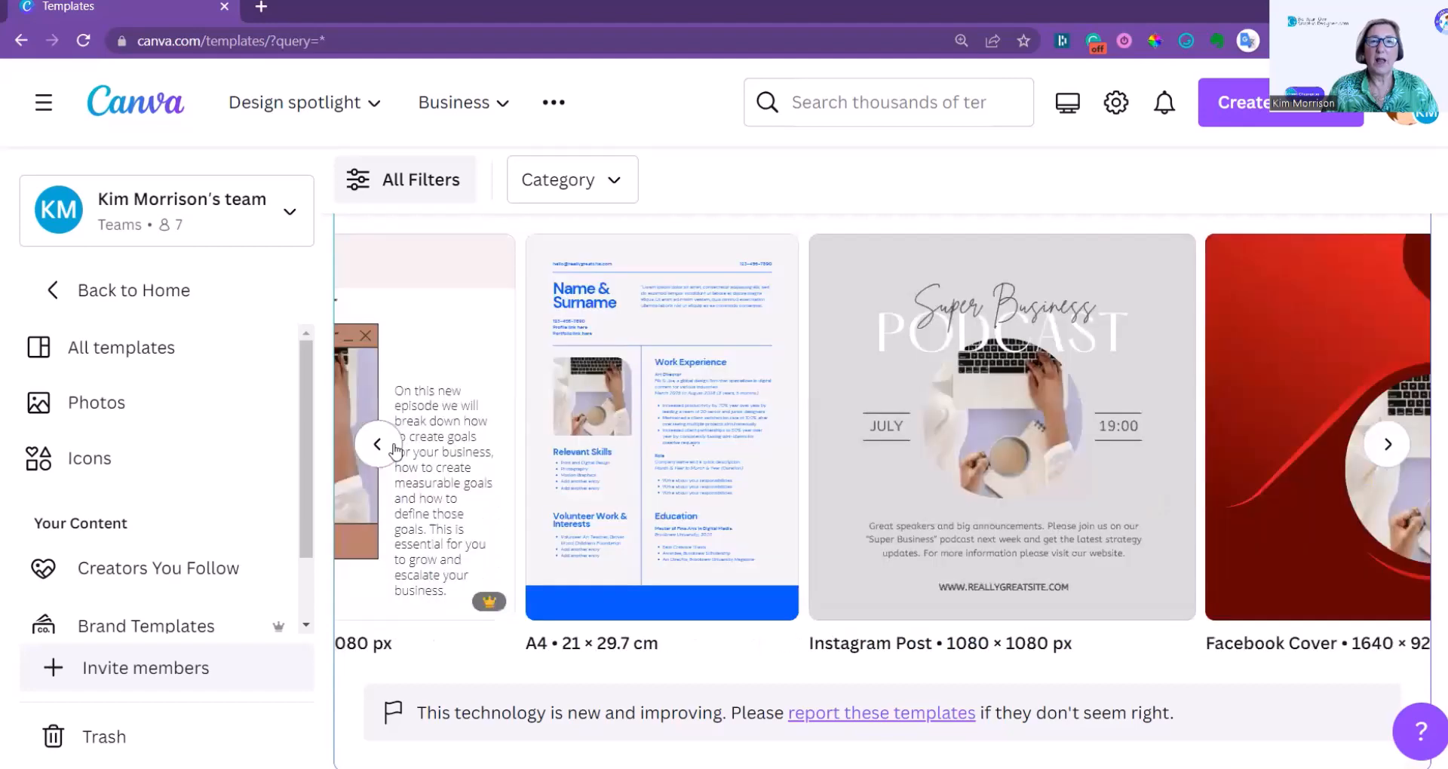
pyautogui.click(378, 445)
pyautogui.click(378, 445)
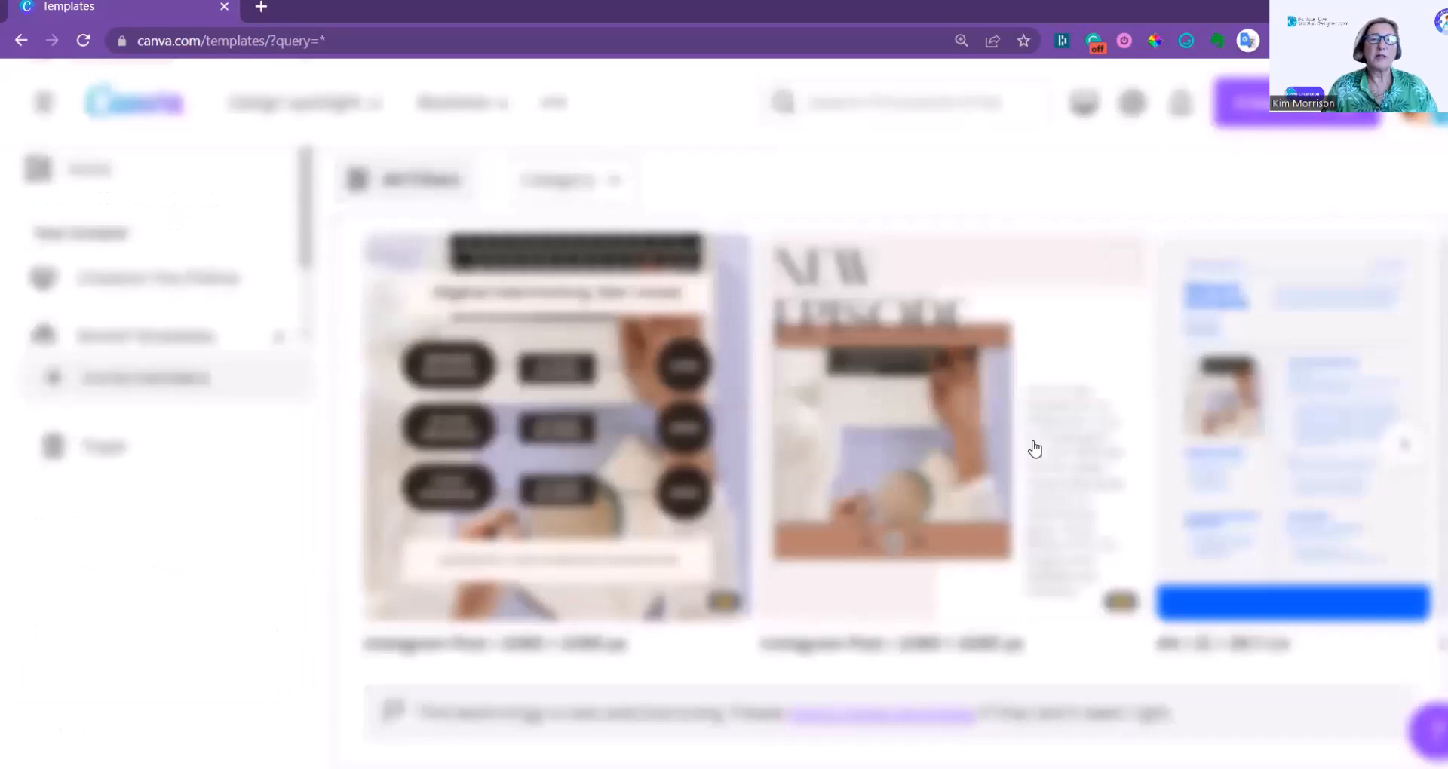
pyautogui.click(1035, 449)
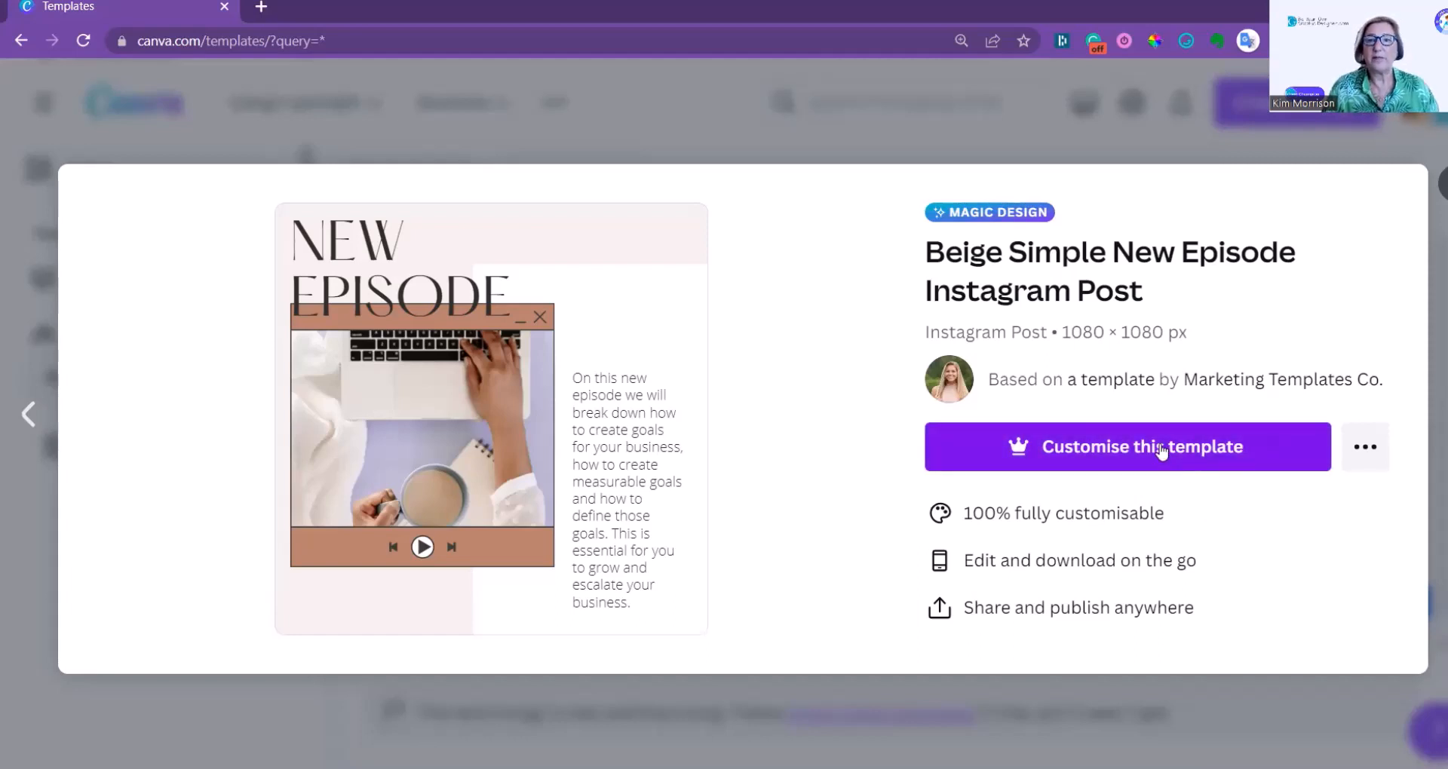
pyautogui.click(1160, 449)
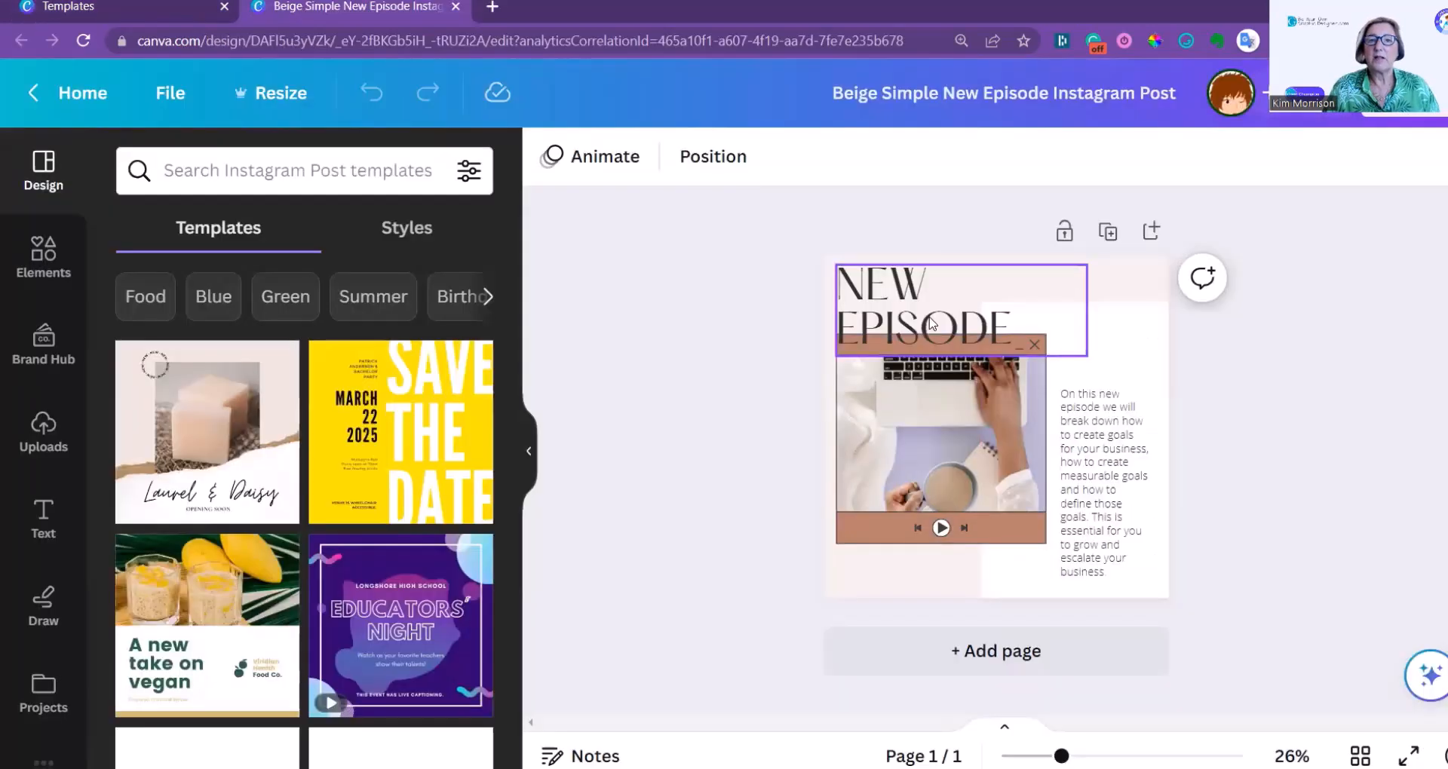
# Step: Change the NEW EPISODE heading's font to the brand font Agrandir Narrow Black
pyautogui.click(933, 324)
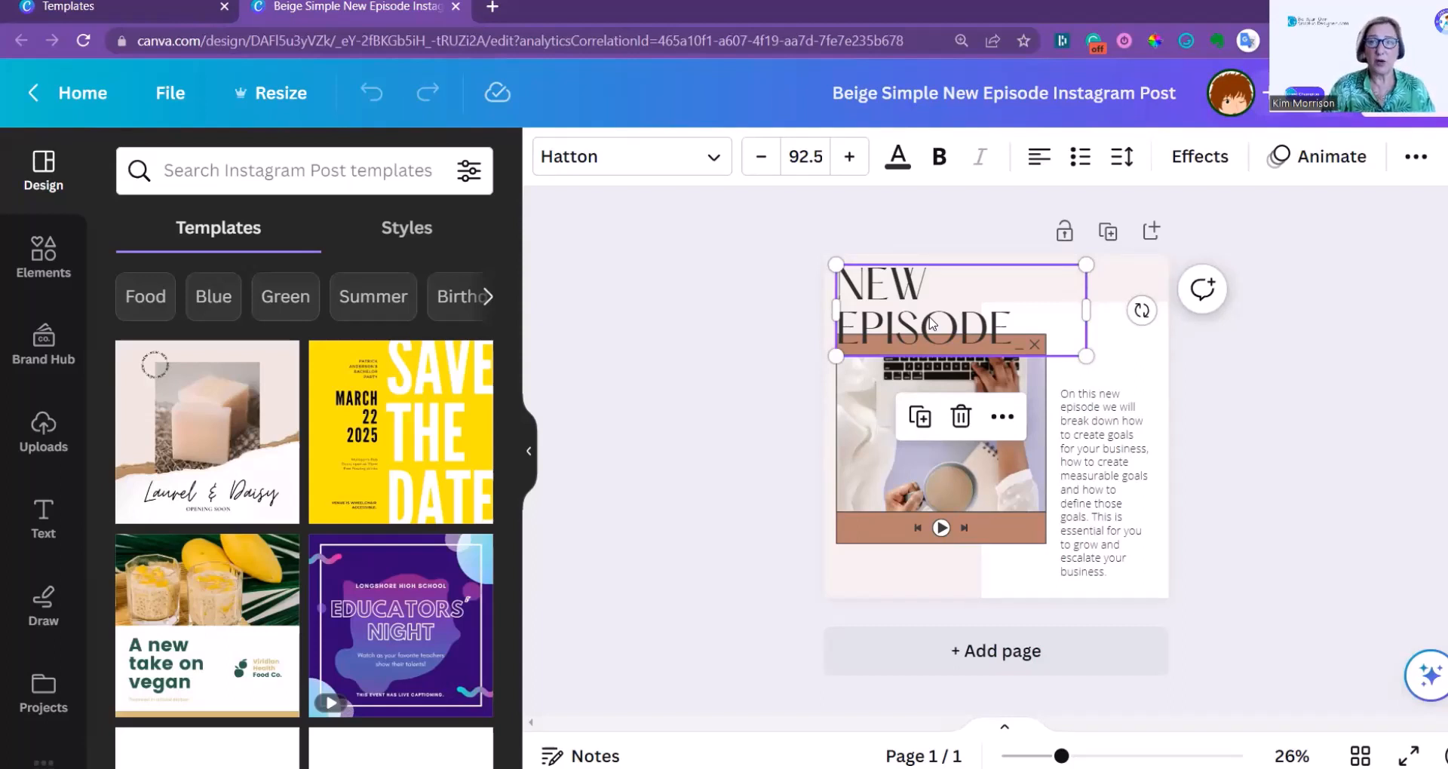
pyautogui.click(45, 341)
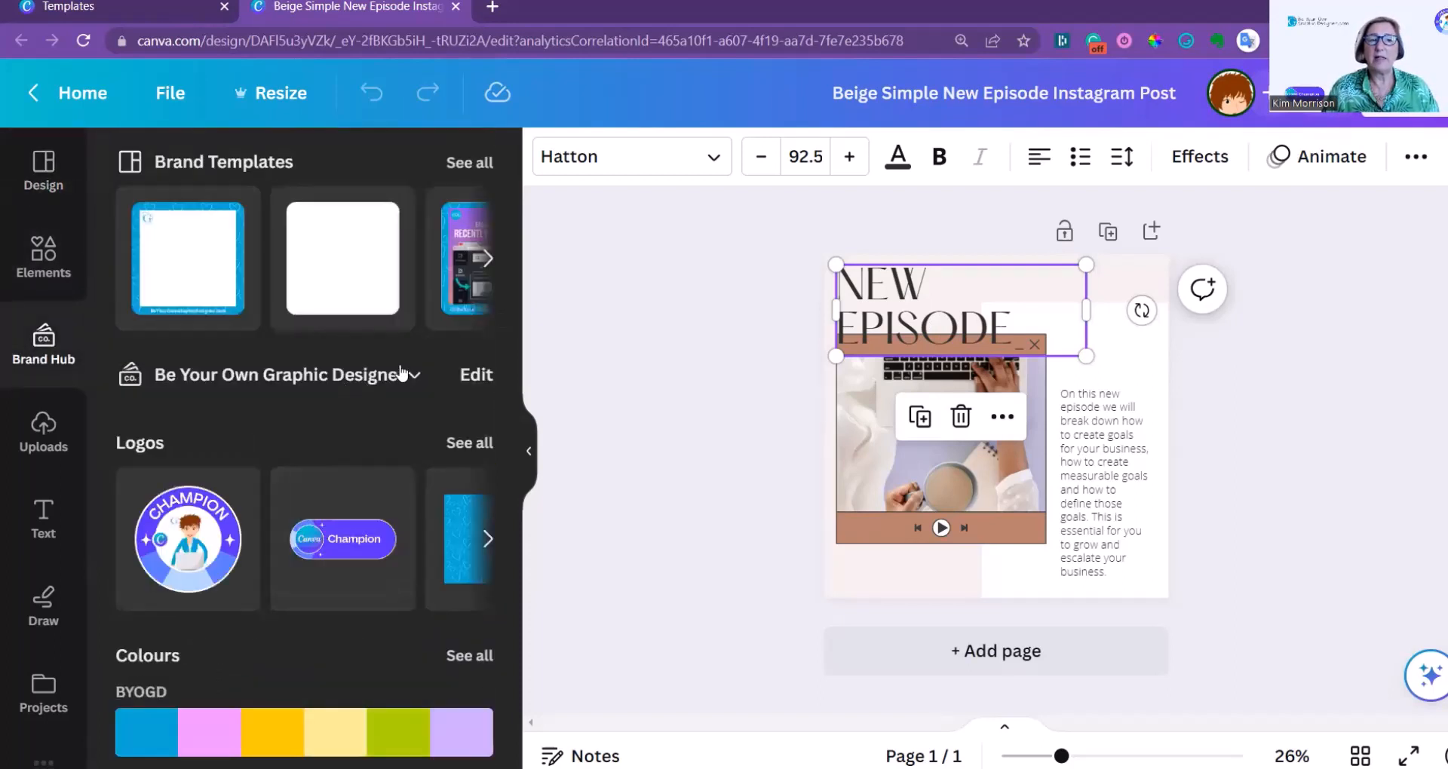
pyautogui.scroll(-3, 401, 372)
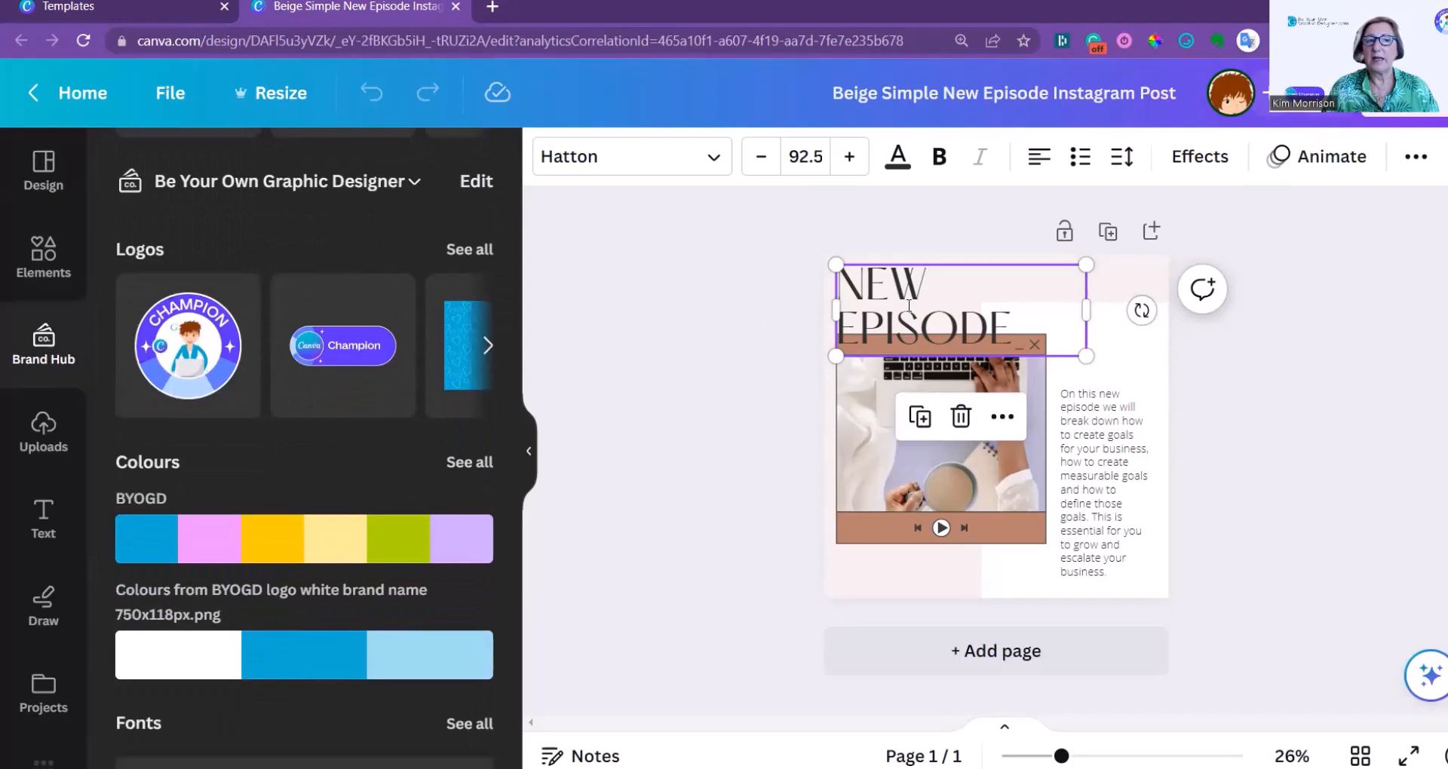
pyautogui.click(722, 163)
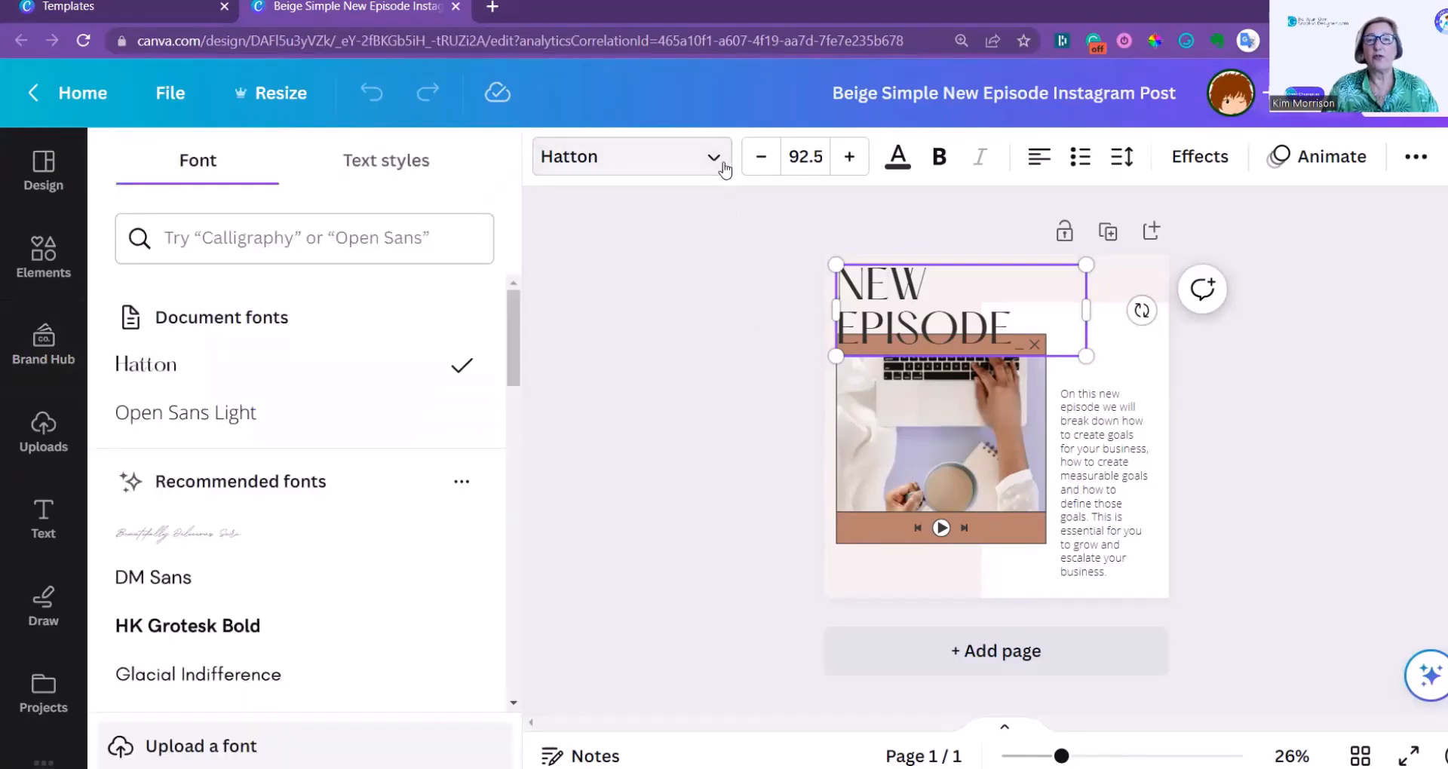
pyautogui.scroll(-4, 355, 347)
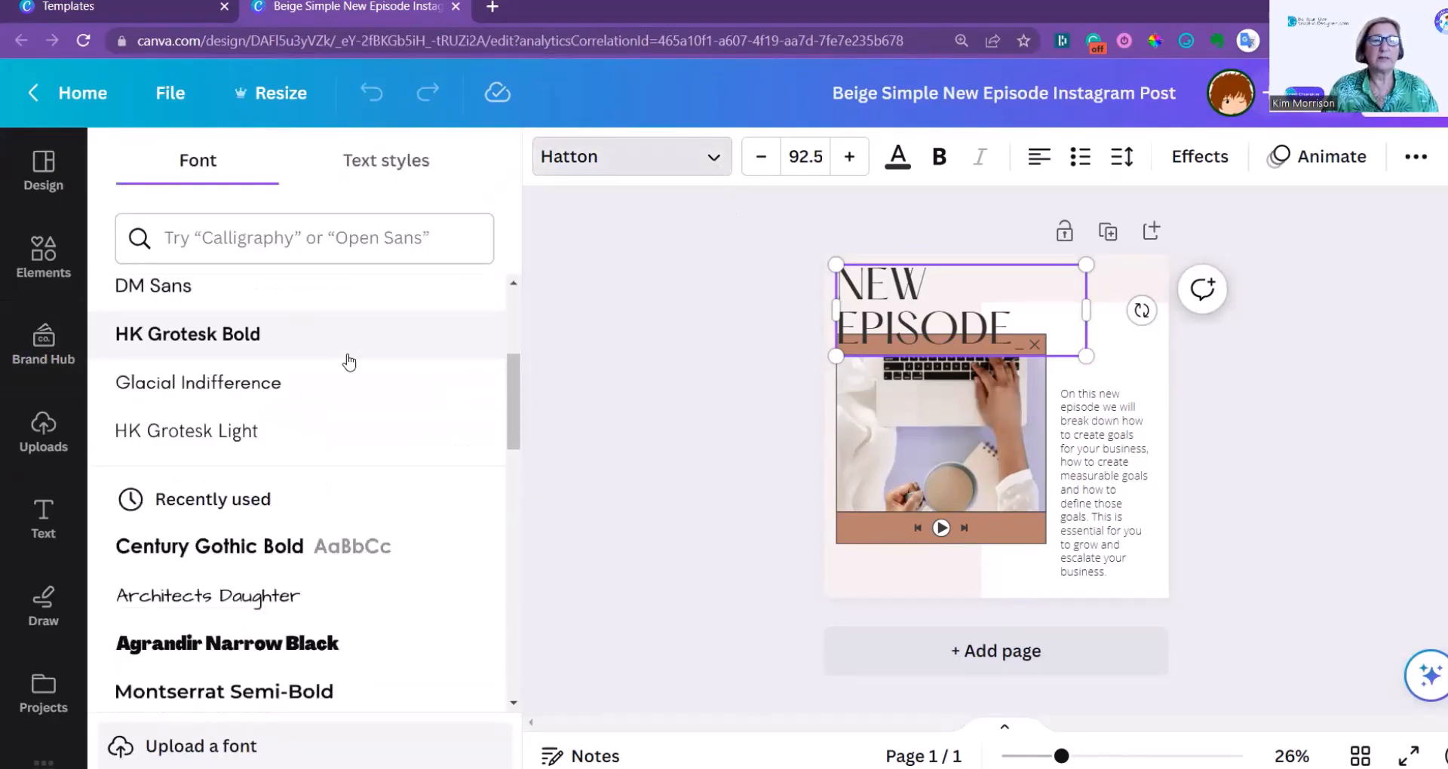
pyautogui.scroll(-1, 185, 524)
pyautogui.scroll(-3, 218, 458)
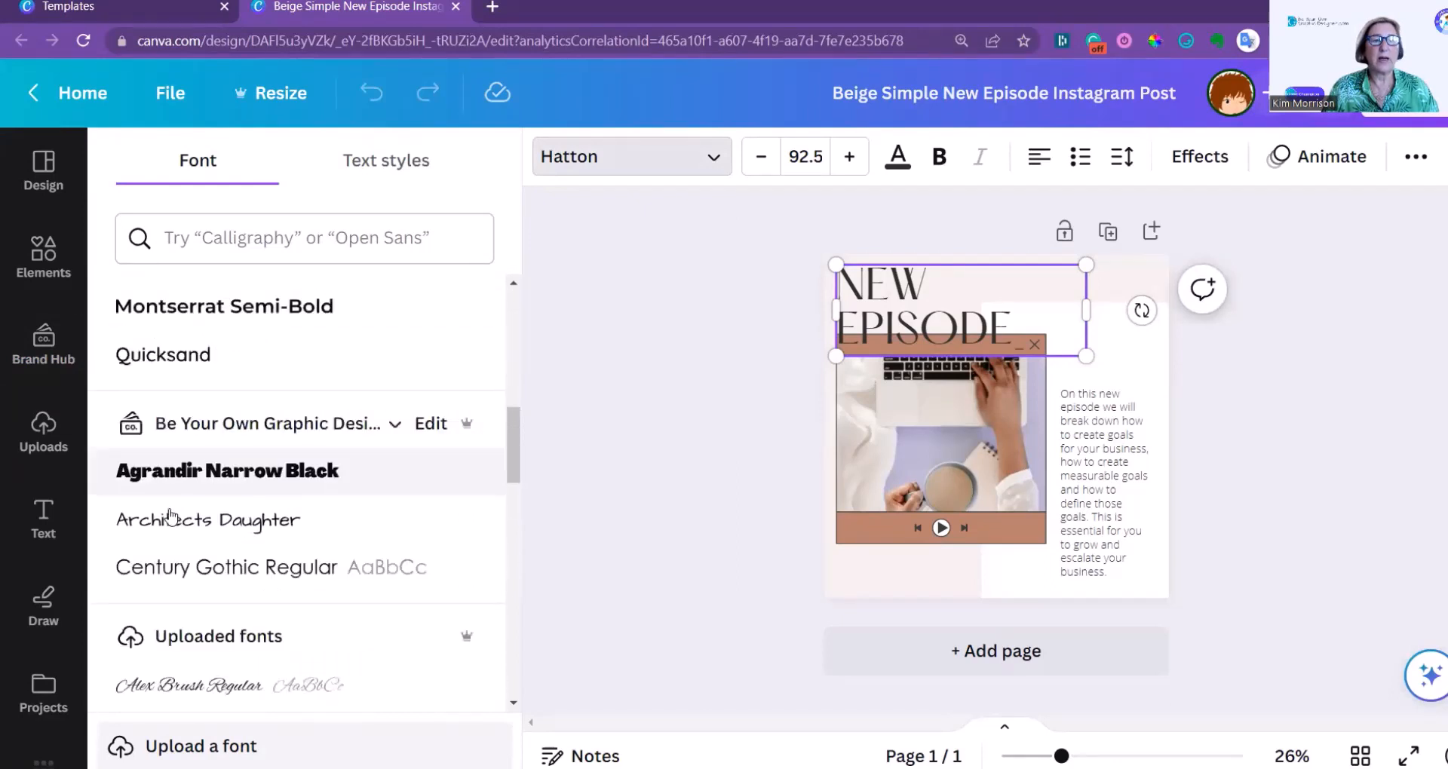
pyautogui.click(218, 474)
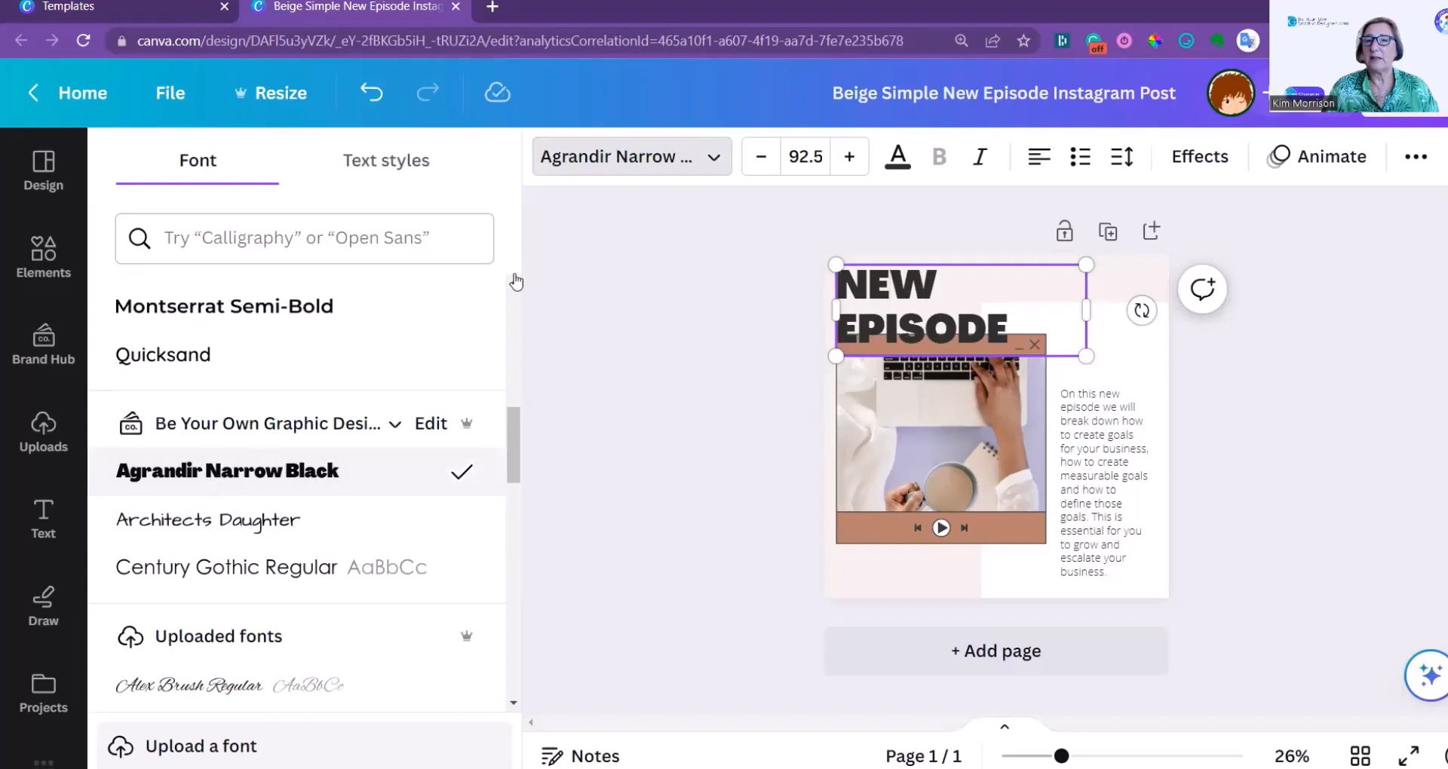
# Step: Recolour the NEW EPISODE heading with the blue from the BYOGD brand palette and deselect it
pyautogui.click(906, 169)
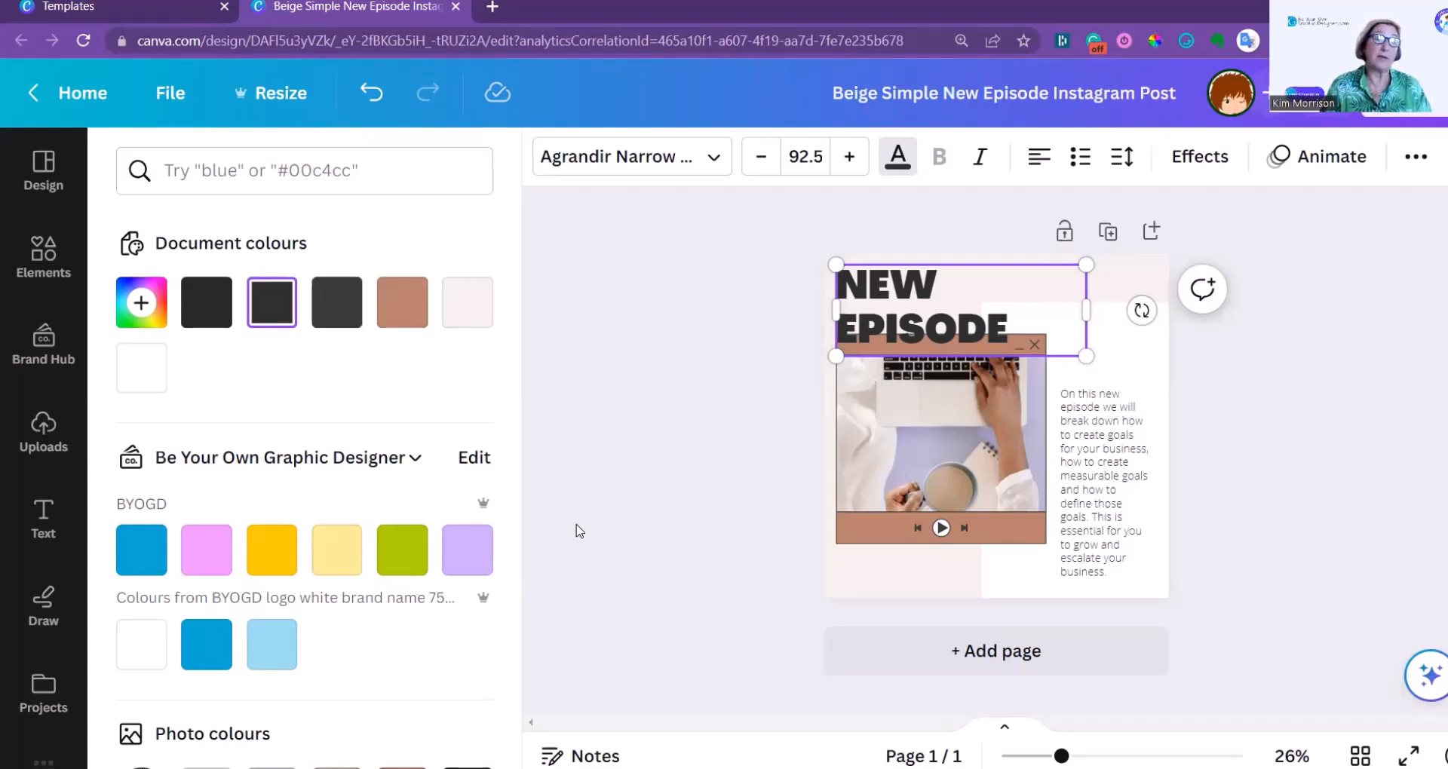
pyautogui.click(164, 564)
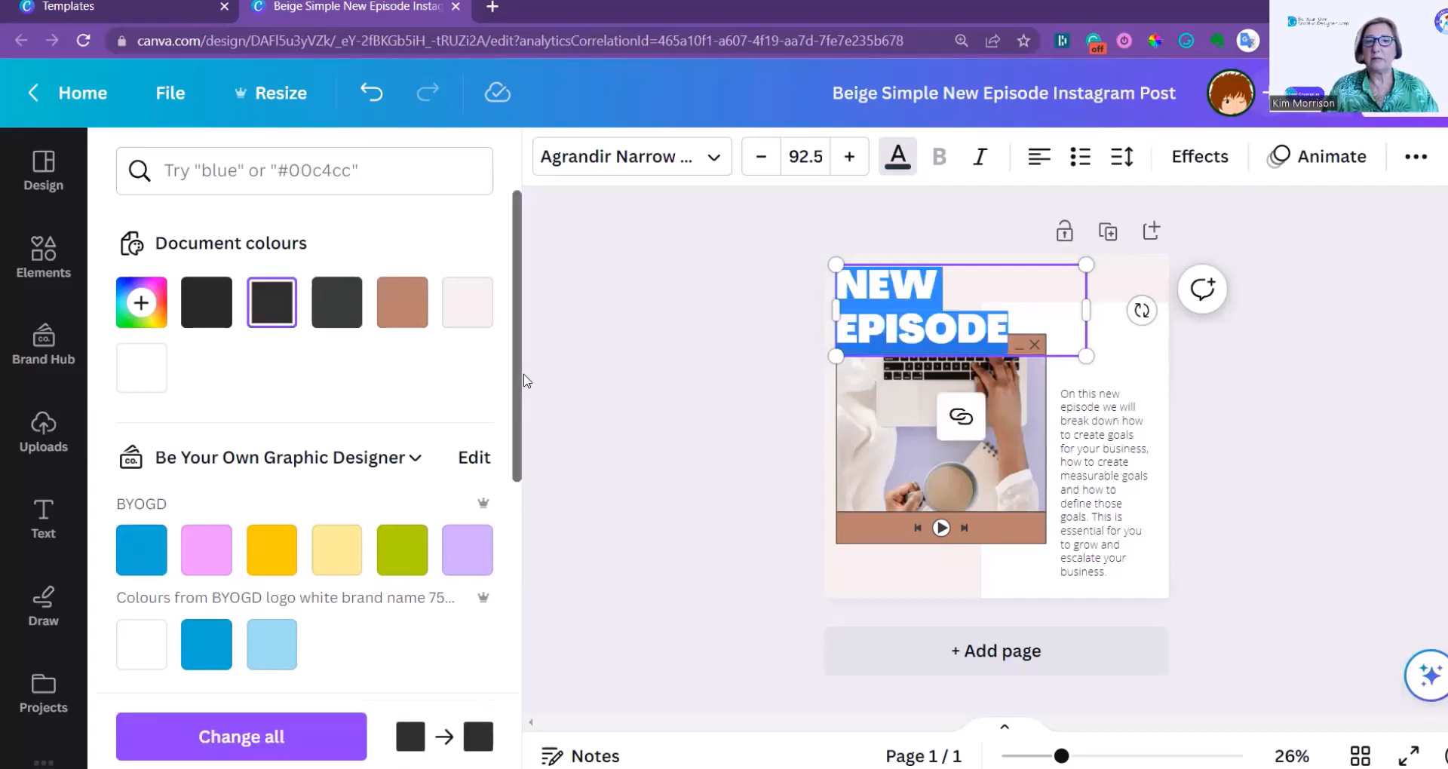
pyautogui.click(164, 565)
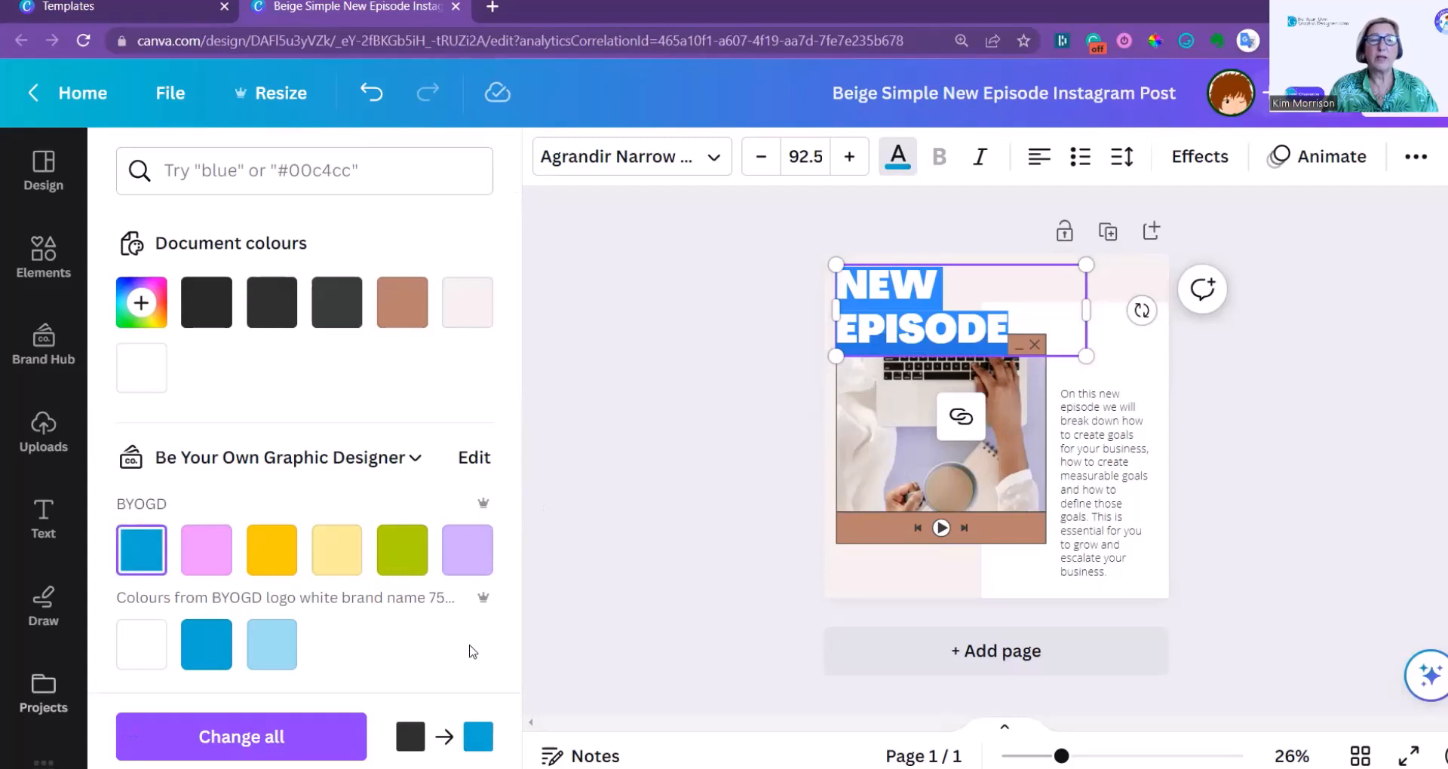
pyautogui.click(670, 417)
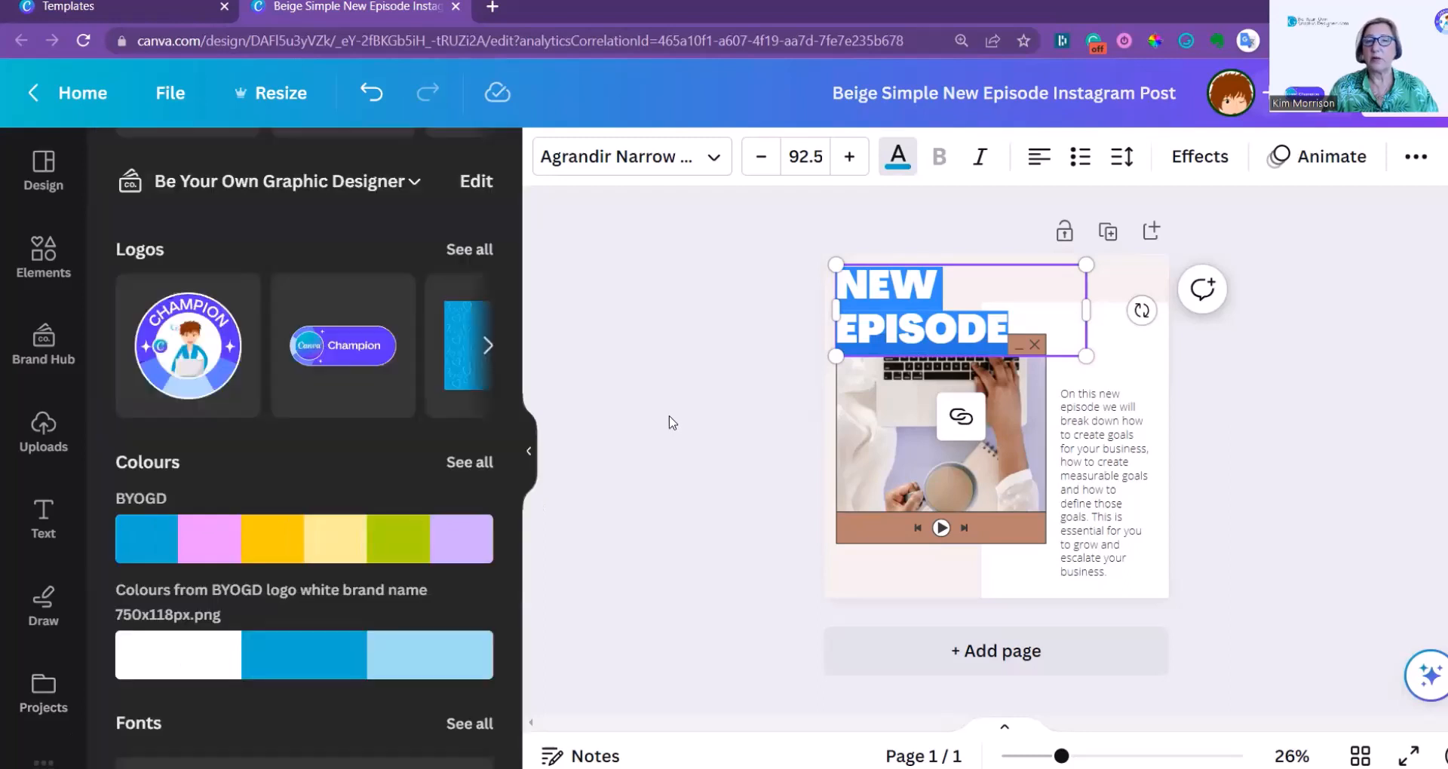
pyautogui.click(1320, 440)
# Step: Recolour the brown window frame around the photo, trying the BYOGD pink and settling on the BYOGD light purple
pyautogui.click(992, 541)
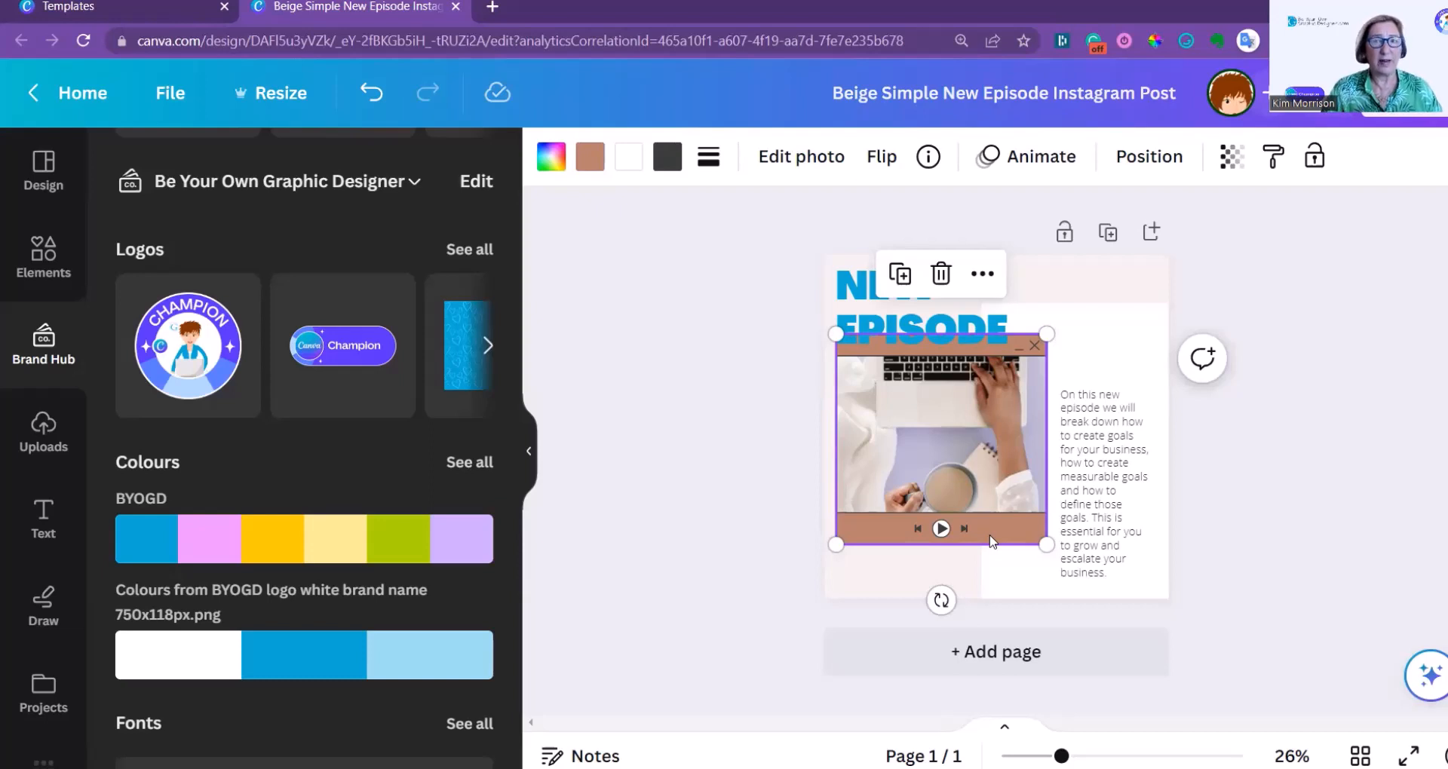
pyautogui.click(589, 158)
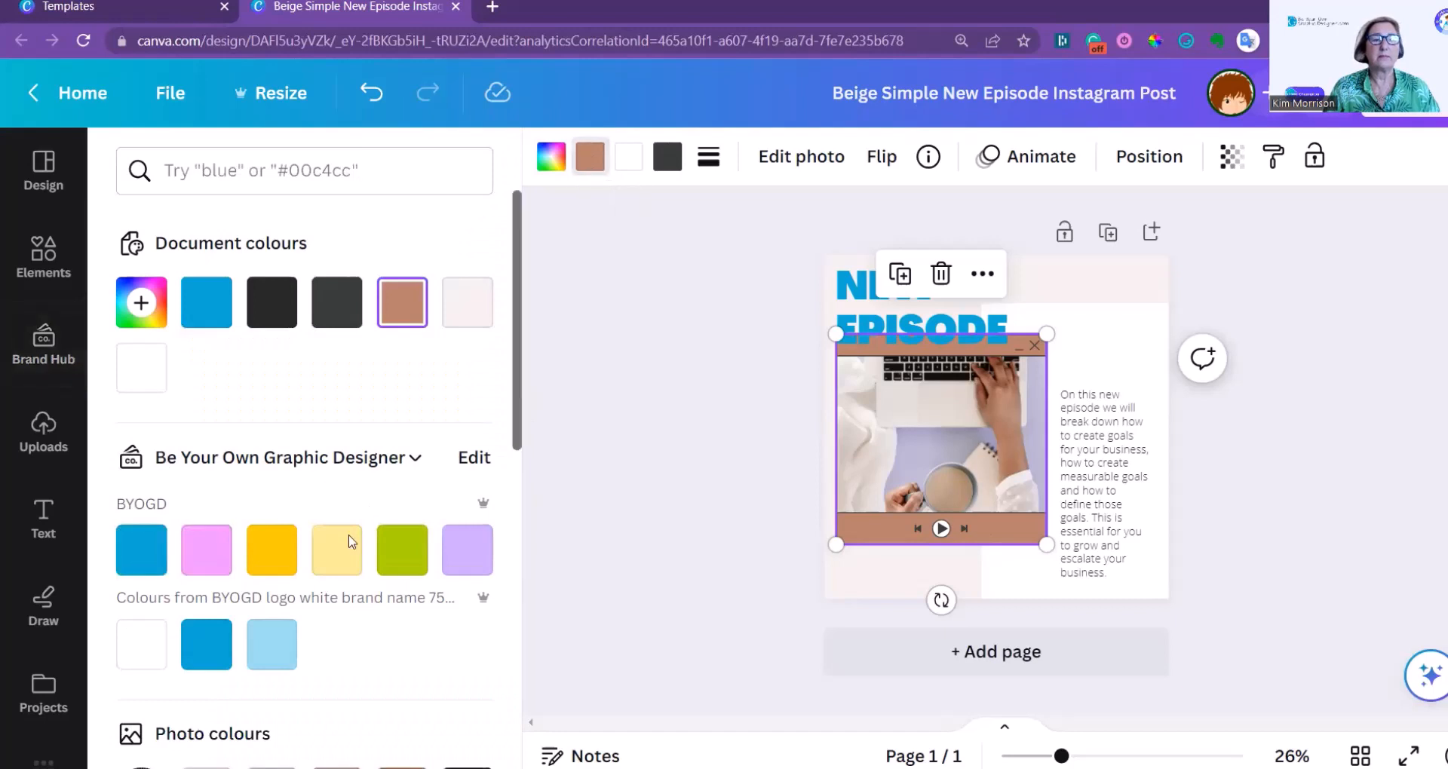
pyautogui.click(215, 556)
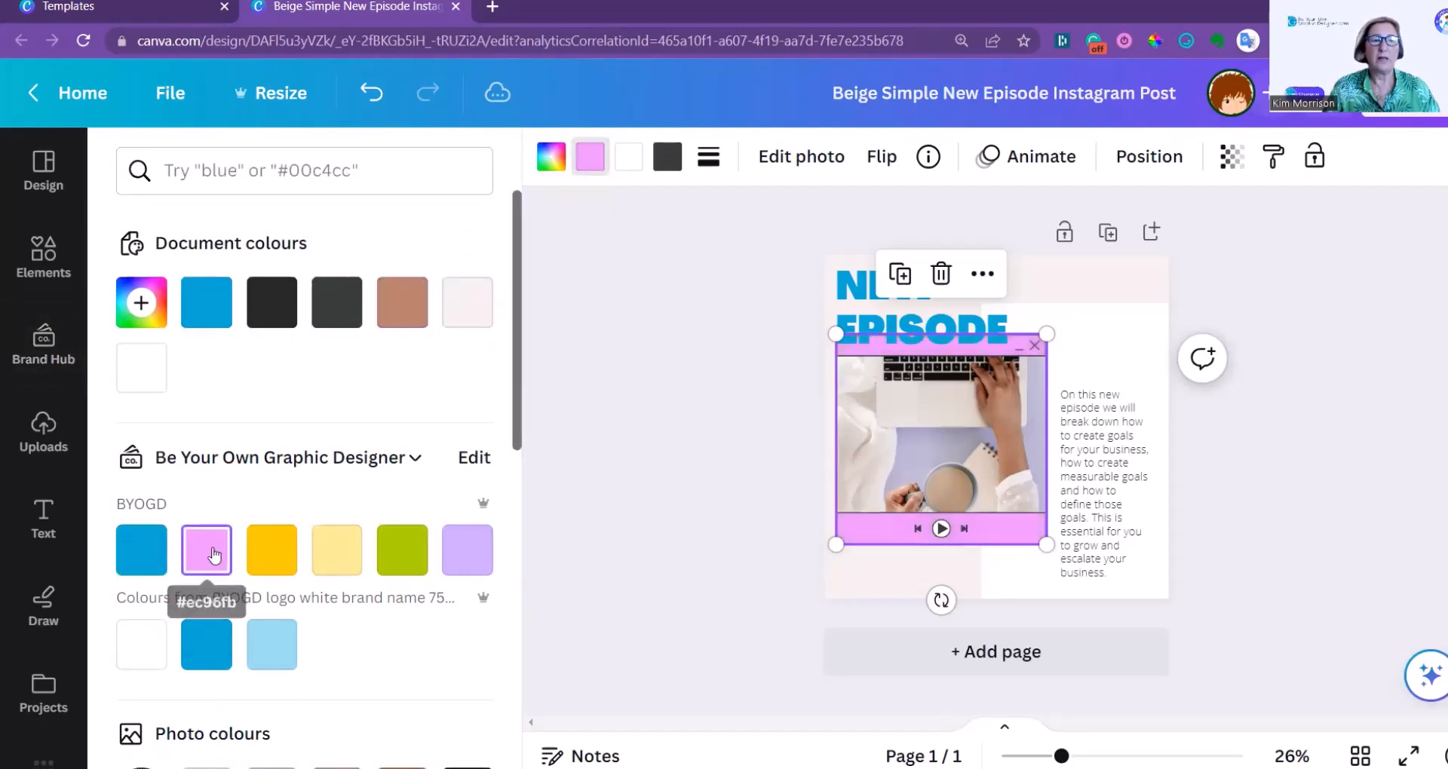
pyautogui.click(469, 556)
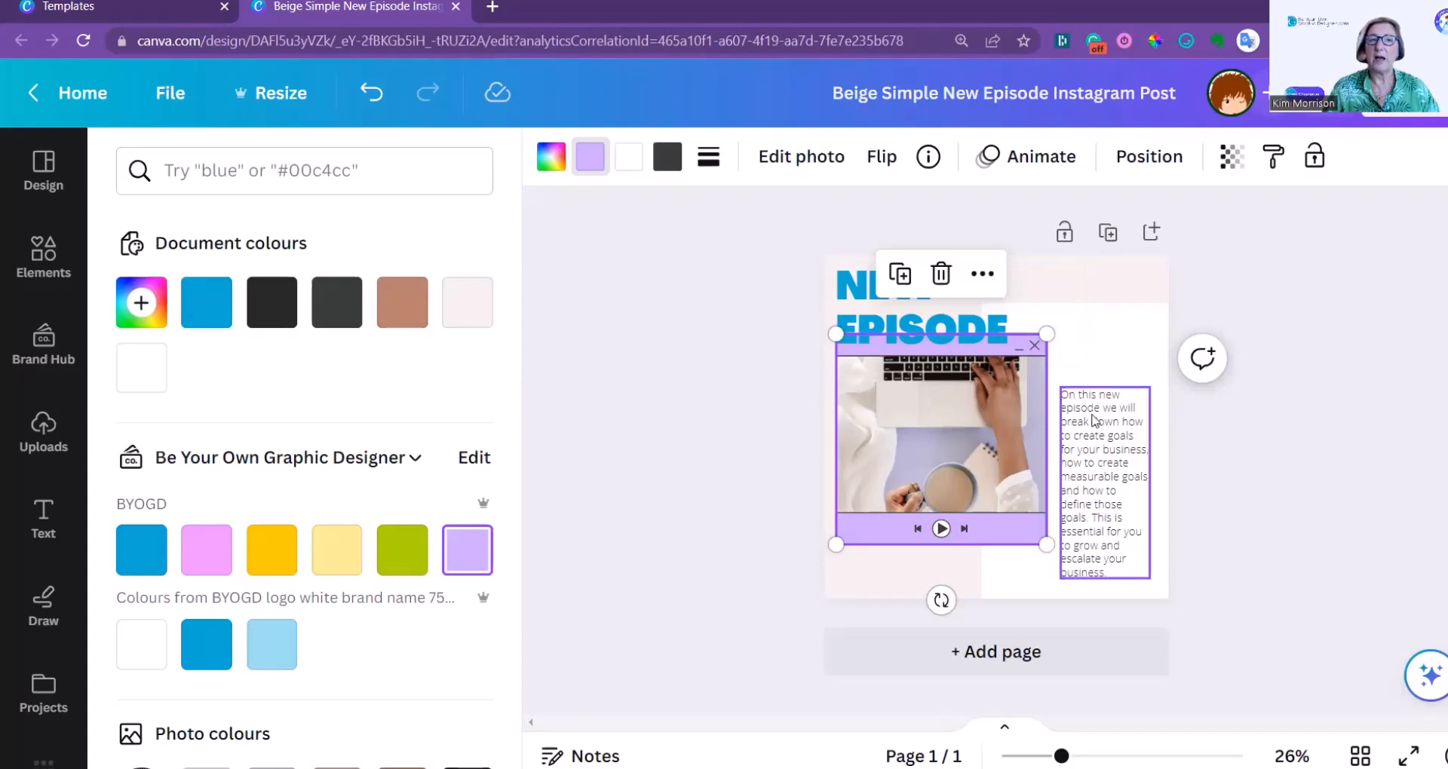
# Step: Set the description paragraph's font to Century Gothic Regular and move the text slightly higher beside the photo
pyautogui.click(1095, 421)
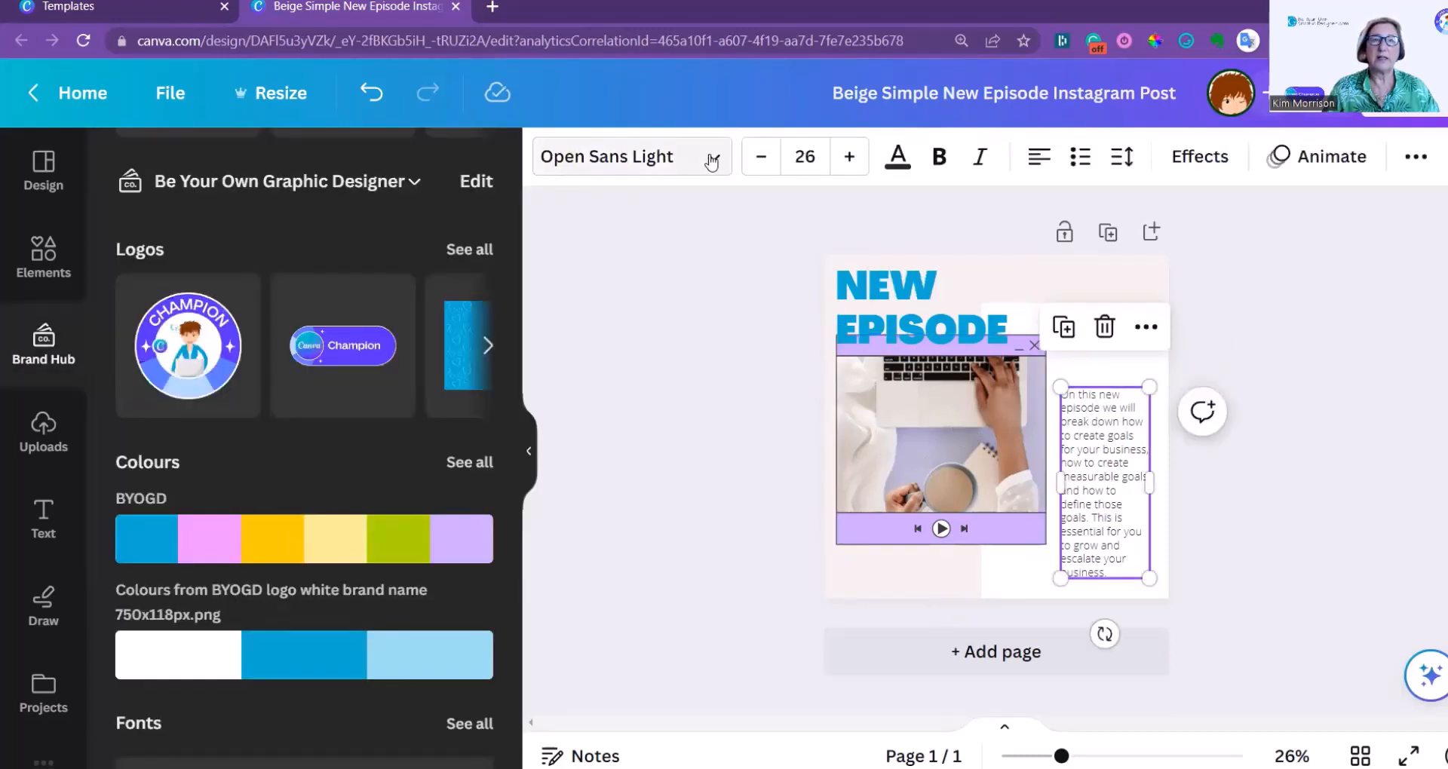
pyautogui.click(710, 161)
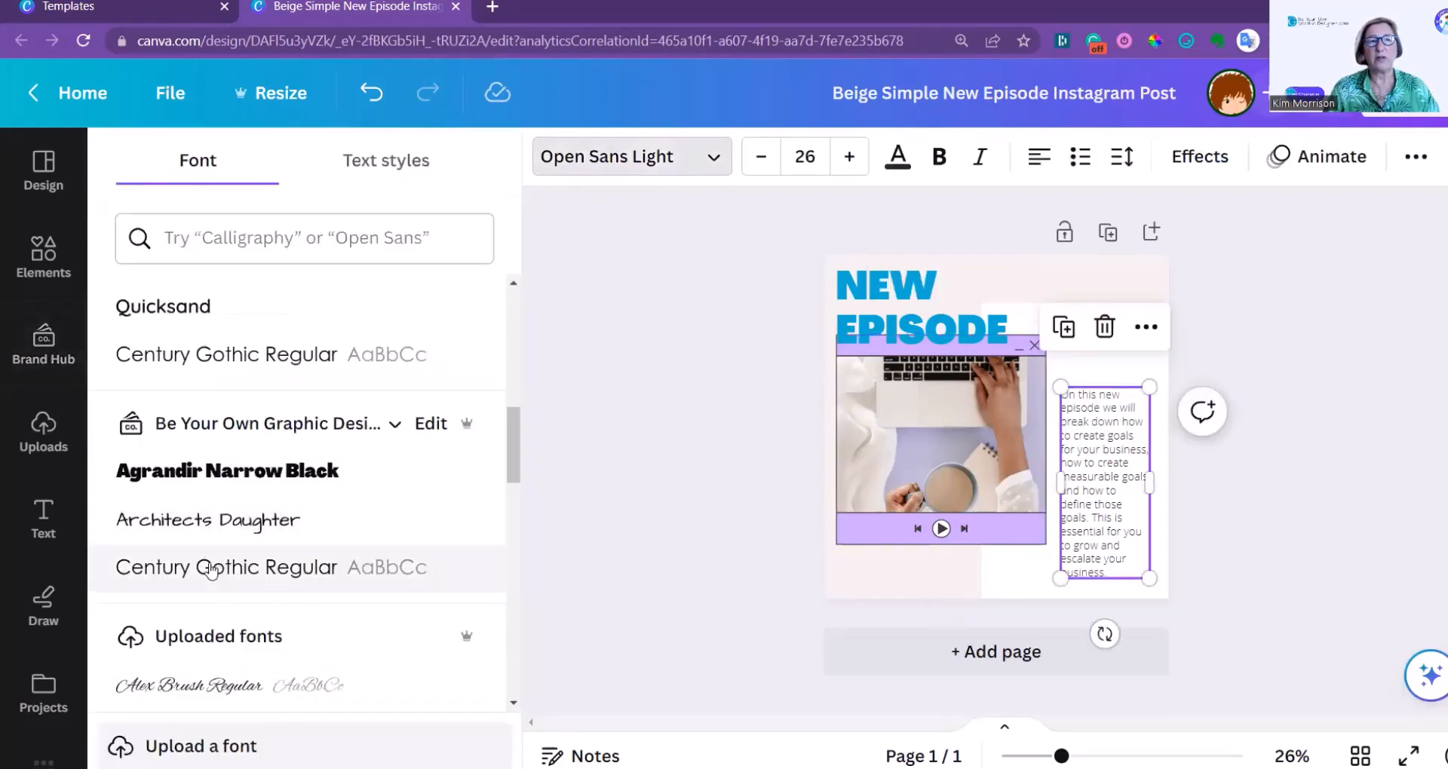
pyautogui.click(212, 570)
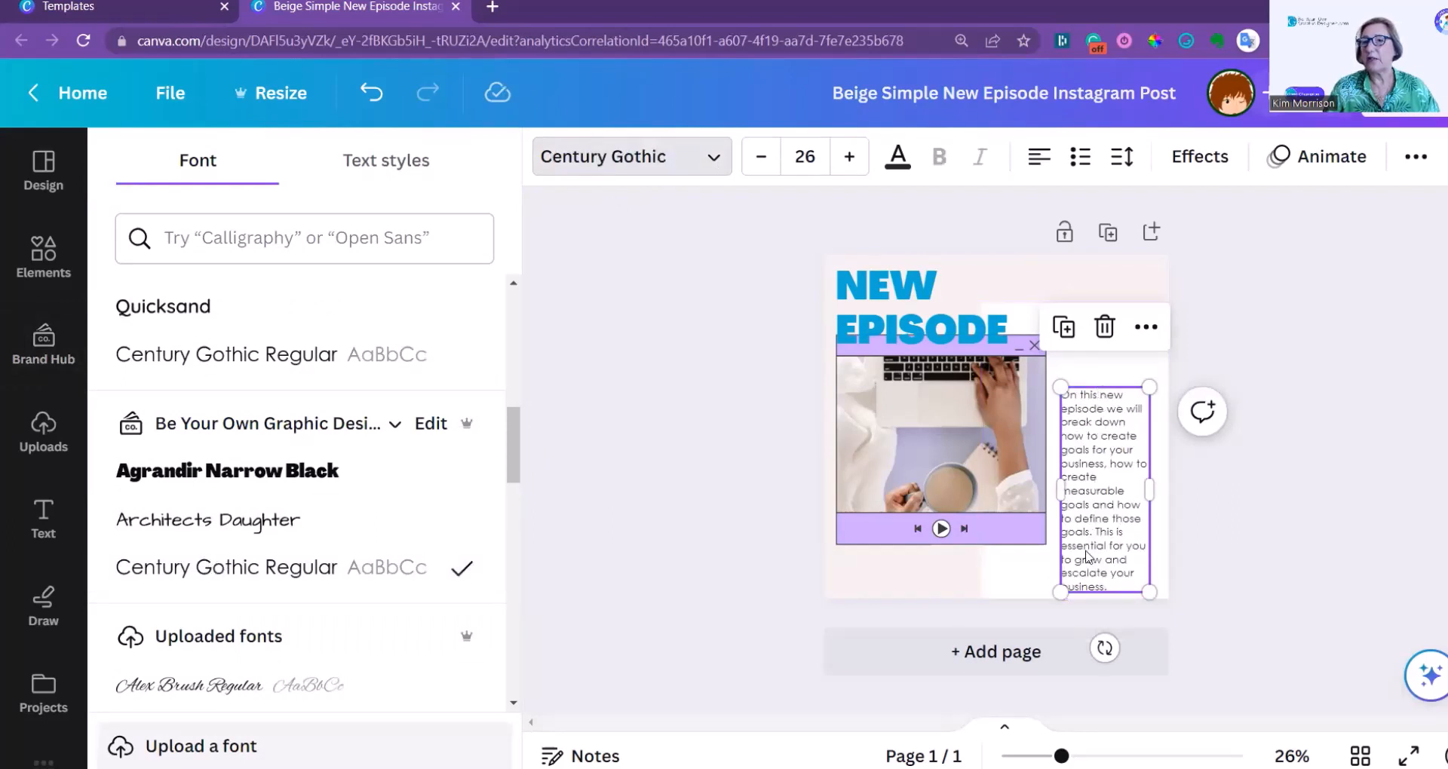
pyautogui.moveTo(1118, 560); pyautogui.dragTo(1113, 530)
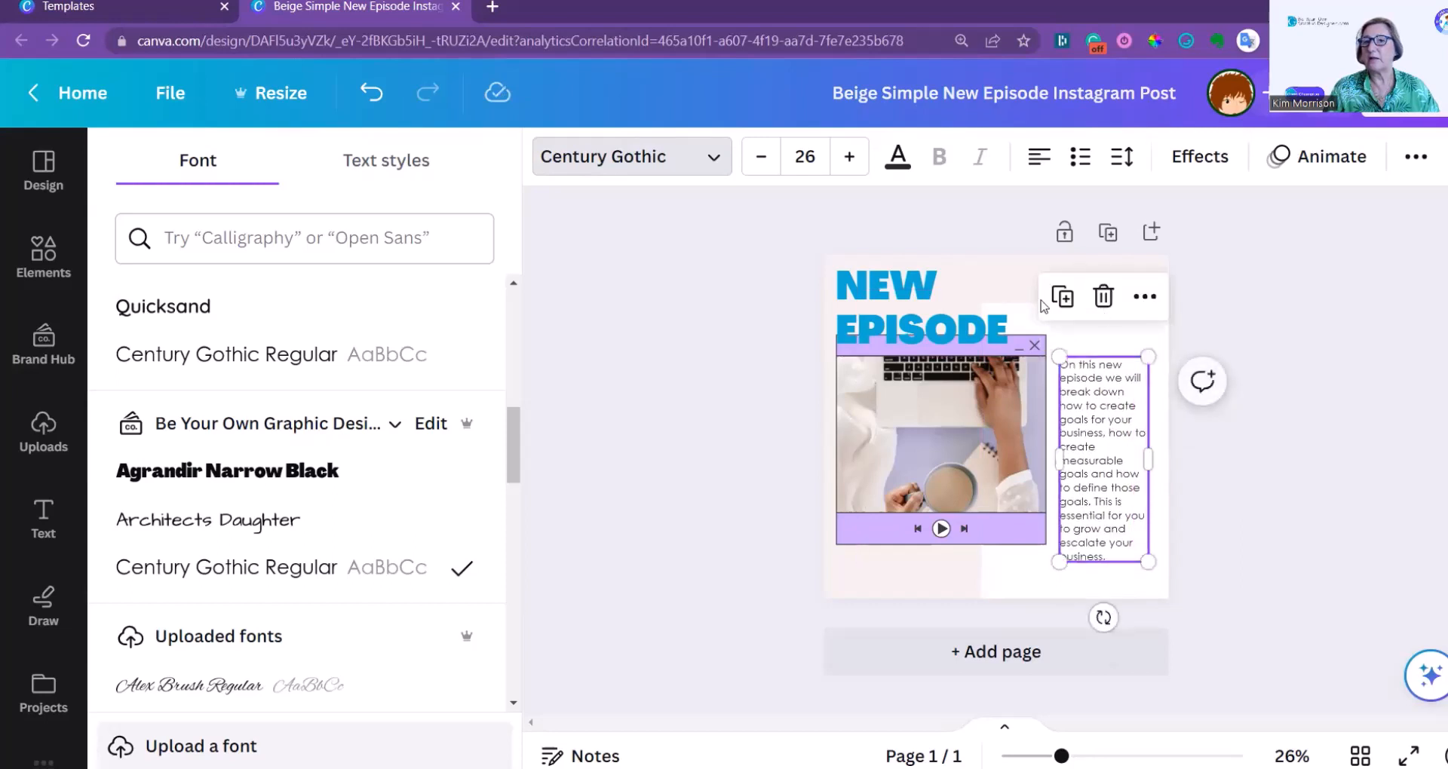
# Step: Apply the Background text effect to the NEW EPISODE heading and colour it with the BYOGD yellow #ffcc00
pyautogui.click(888, 320)
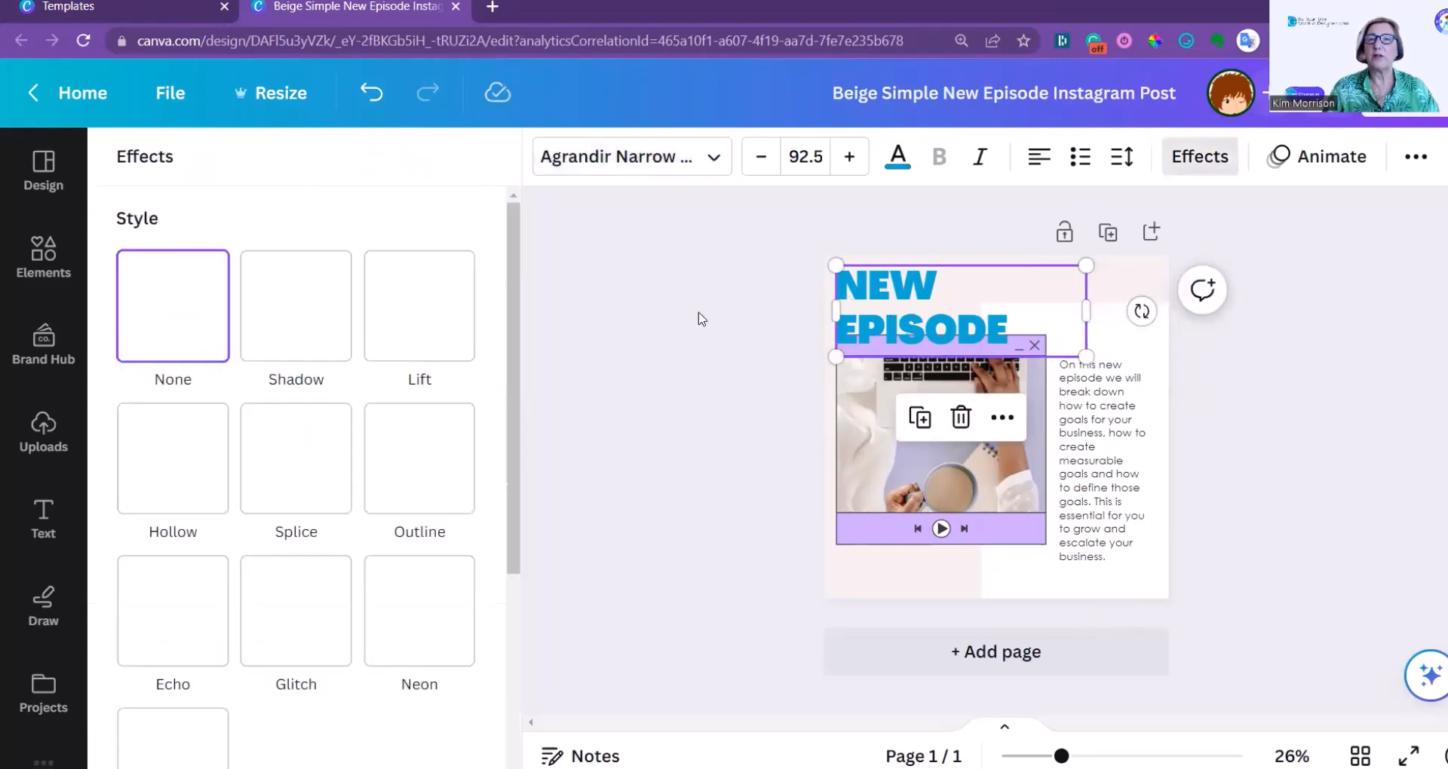
pyautogui.scroll(-4, 278, 455)
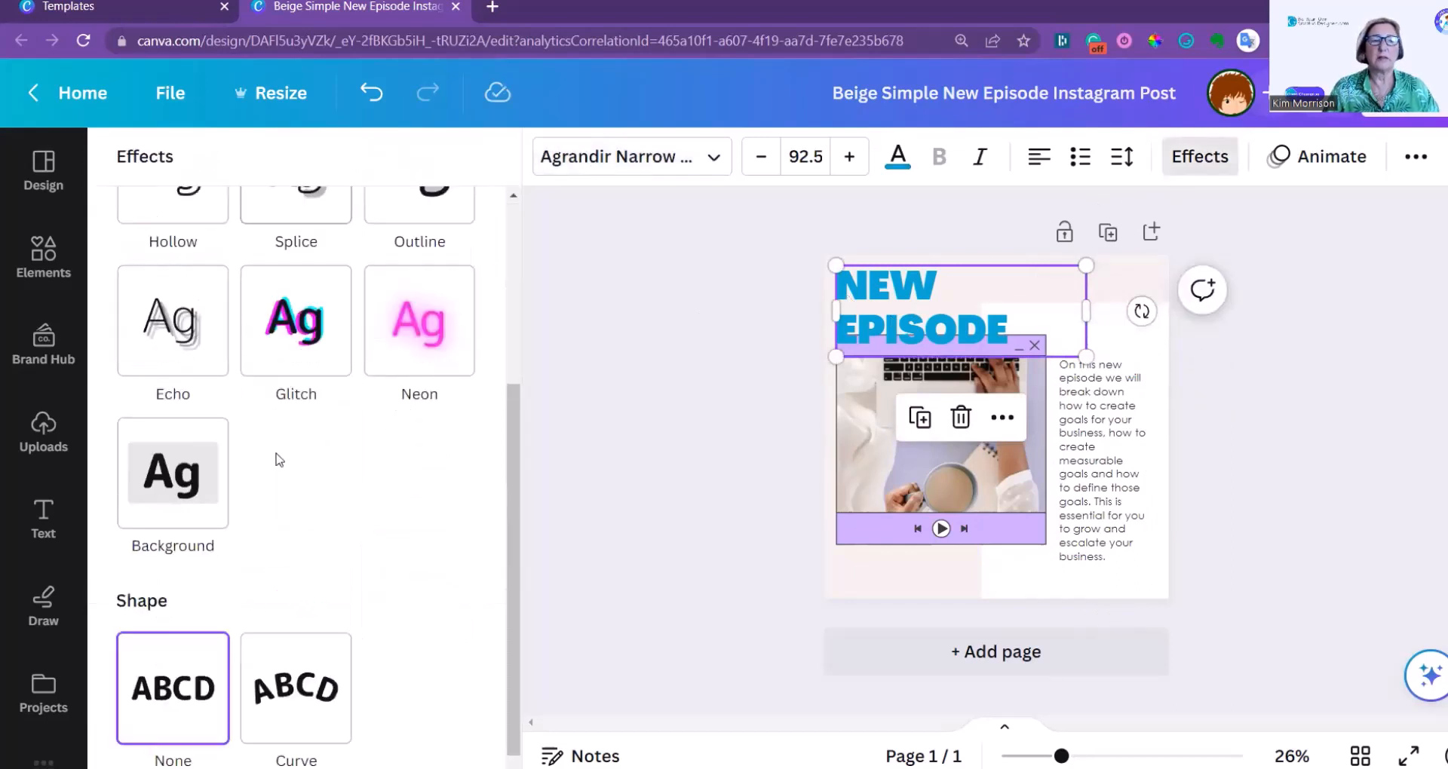
pyautogui.click(180, 494)
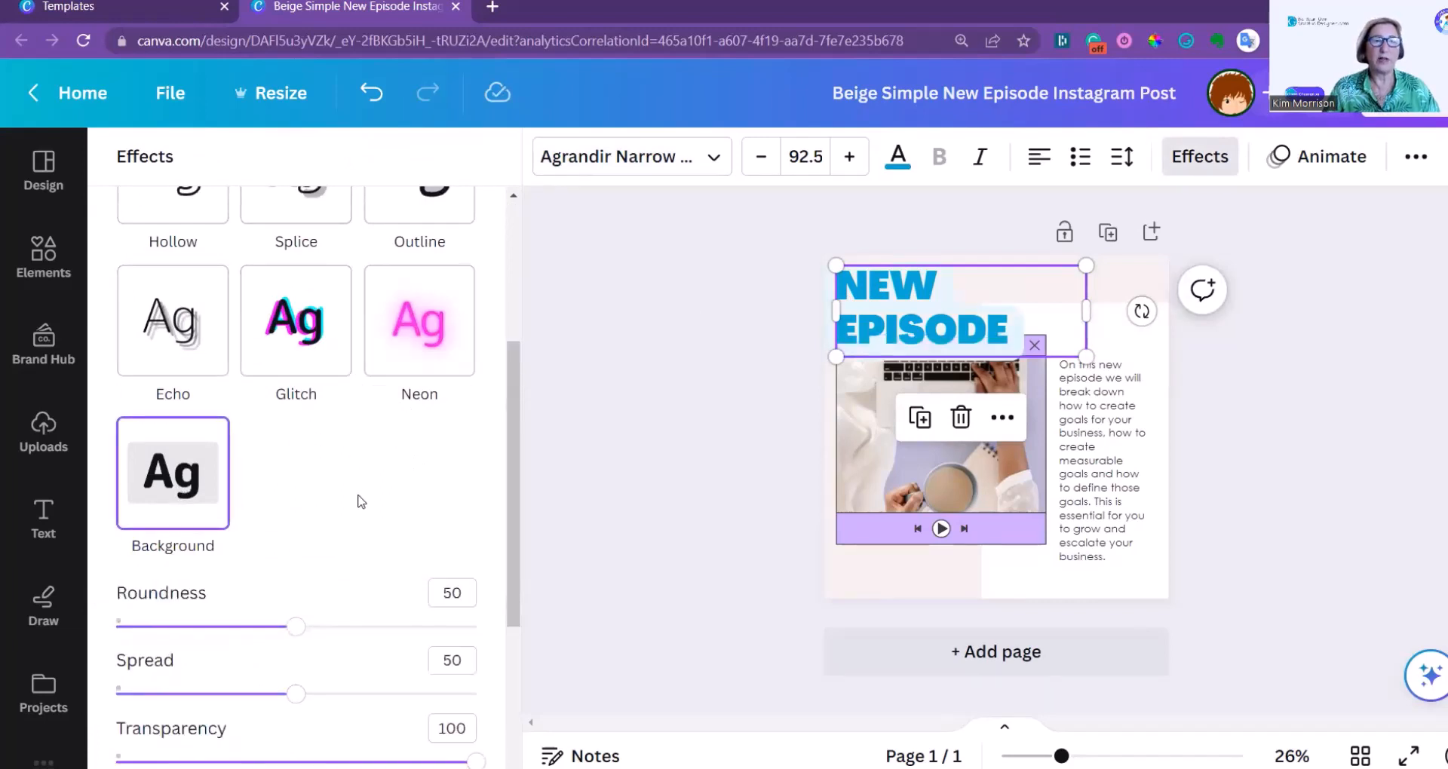
pyautogui.scroll(-3, 458, 542)
pyautogui.click(457, 531)
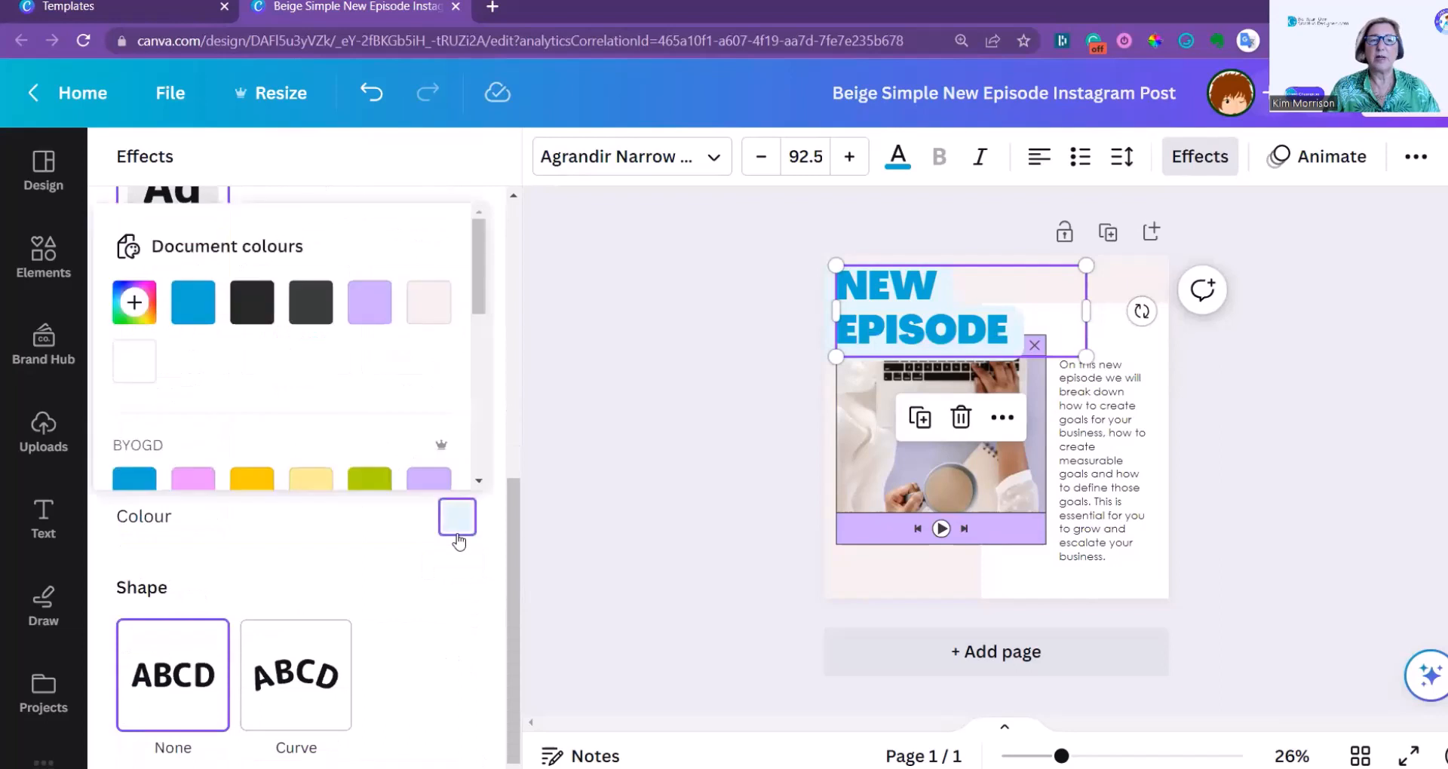
pyautogui.scroll(-1, 330, 408)
pyautogui.scroll(-1, 330, 408)
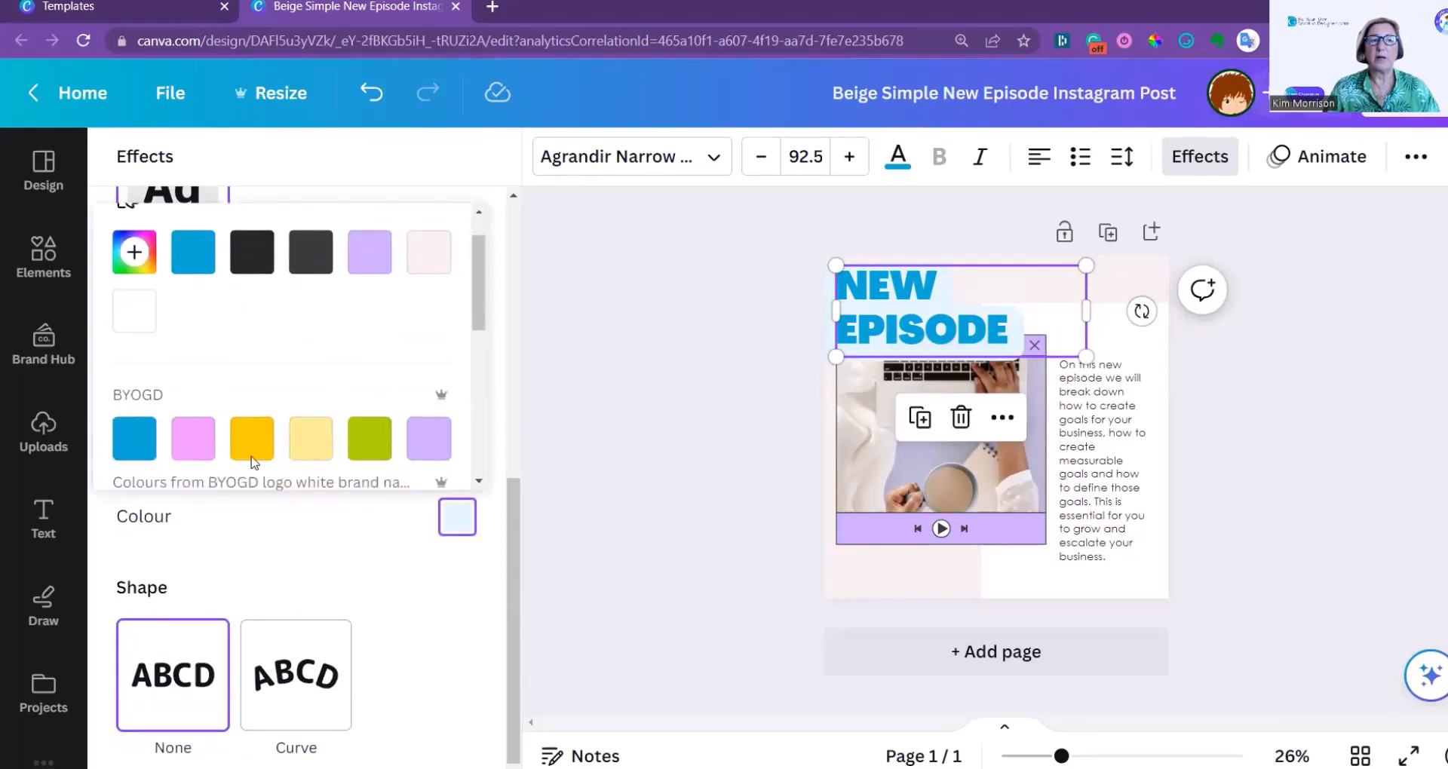
pyautogui.click(254, 396)
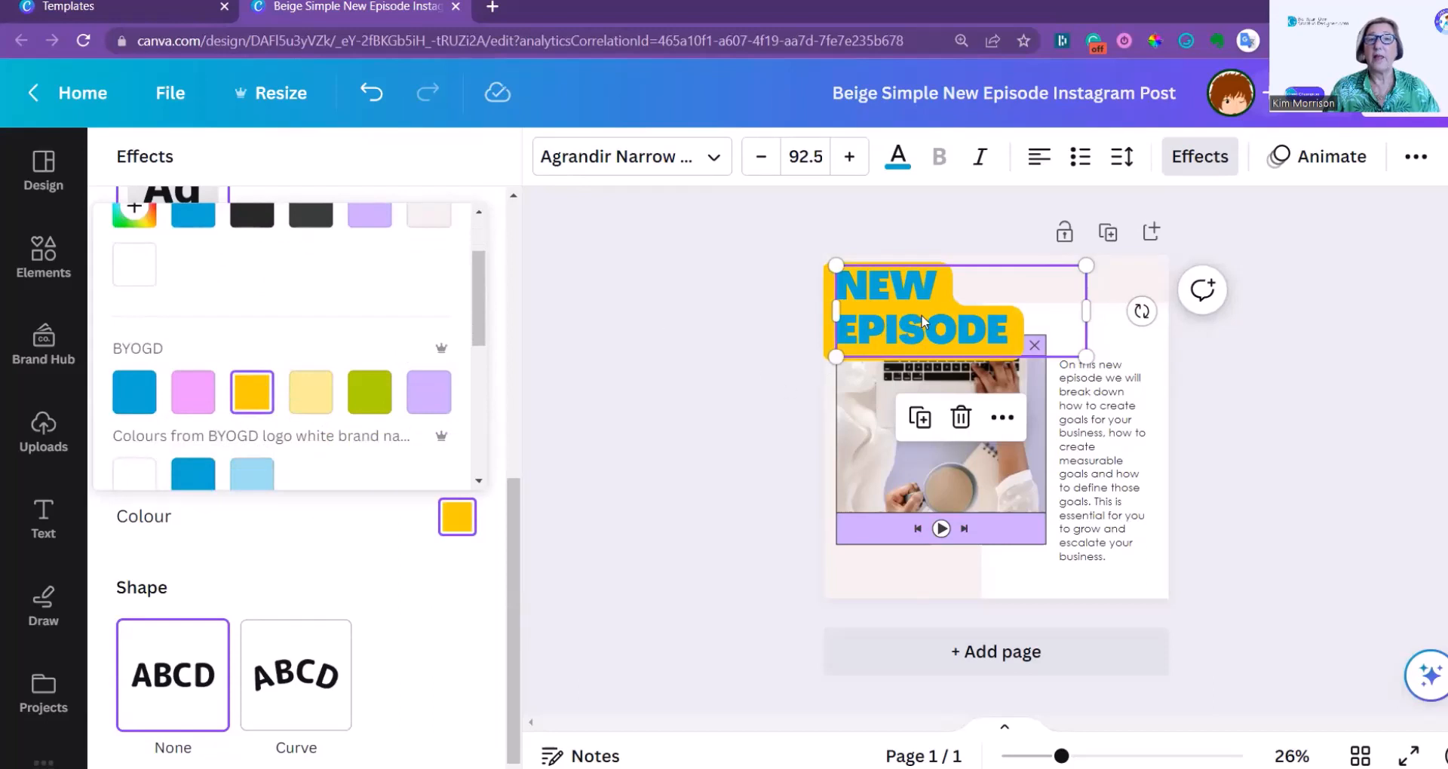
# Step: Recolour the NEW EPISODE heading text white using the document colours and deselect it
pyautogui.click(926, 325)
pyautogui.moveTo(1009, 332); pyautogui.dragTo(836, 281)
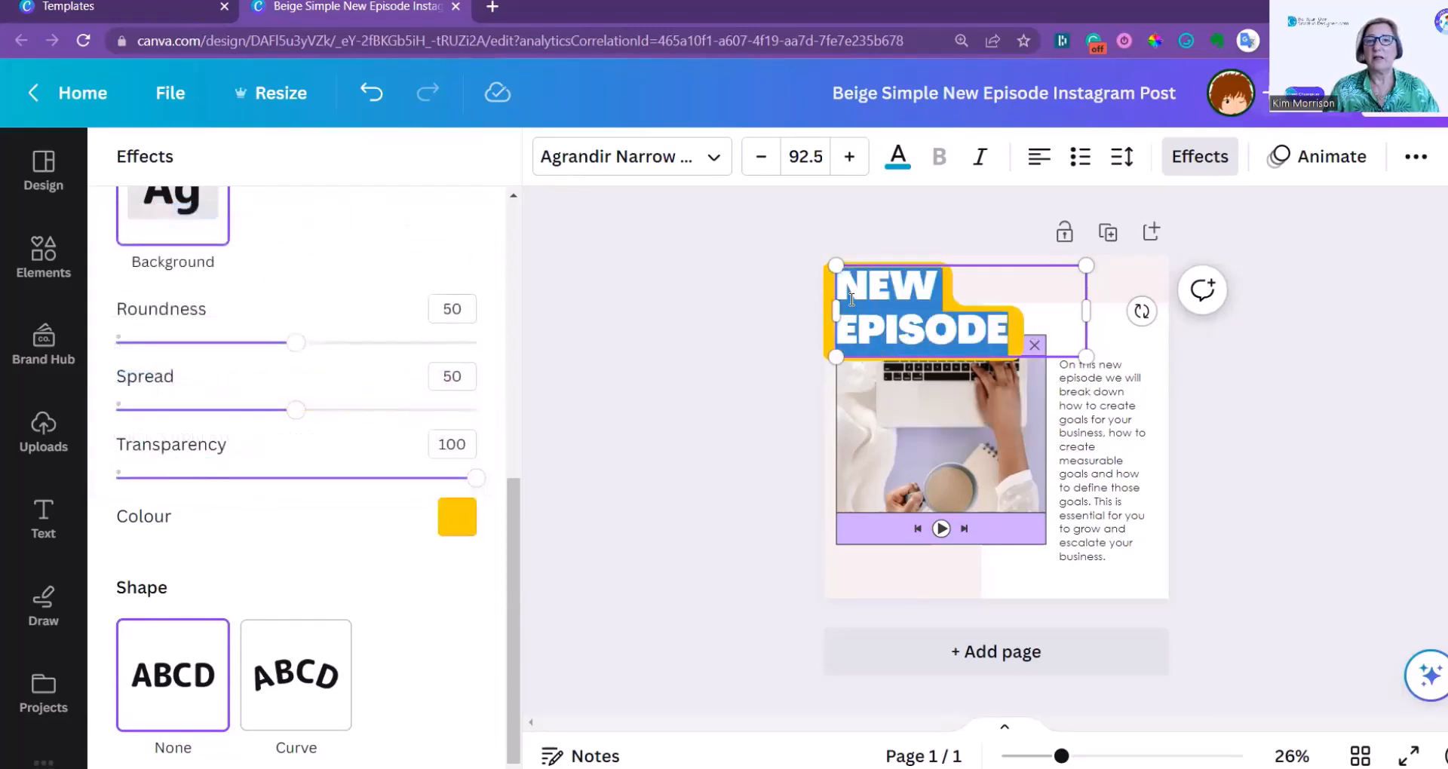
pyautogui.click(895, 168)
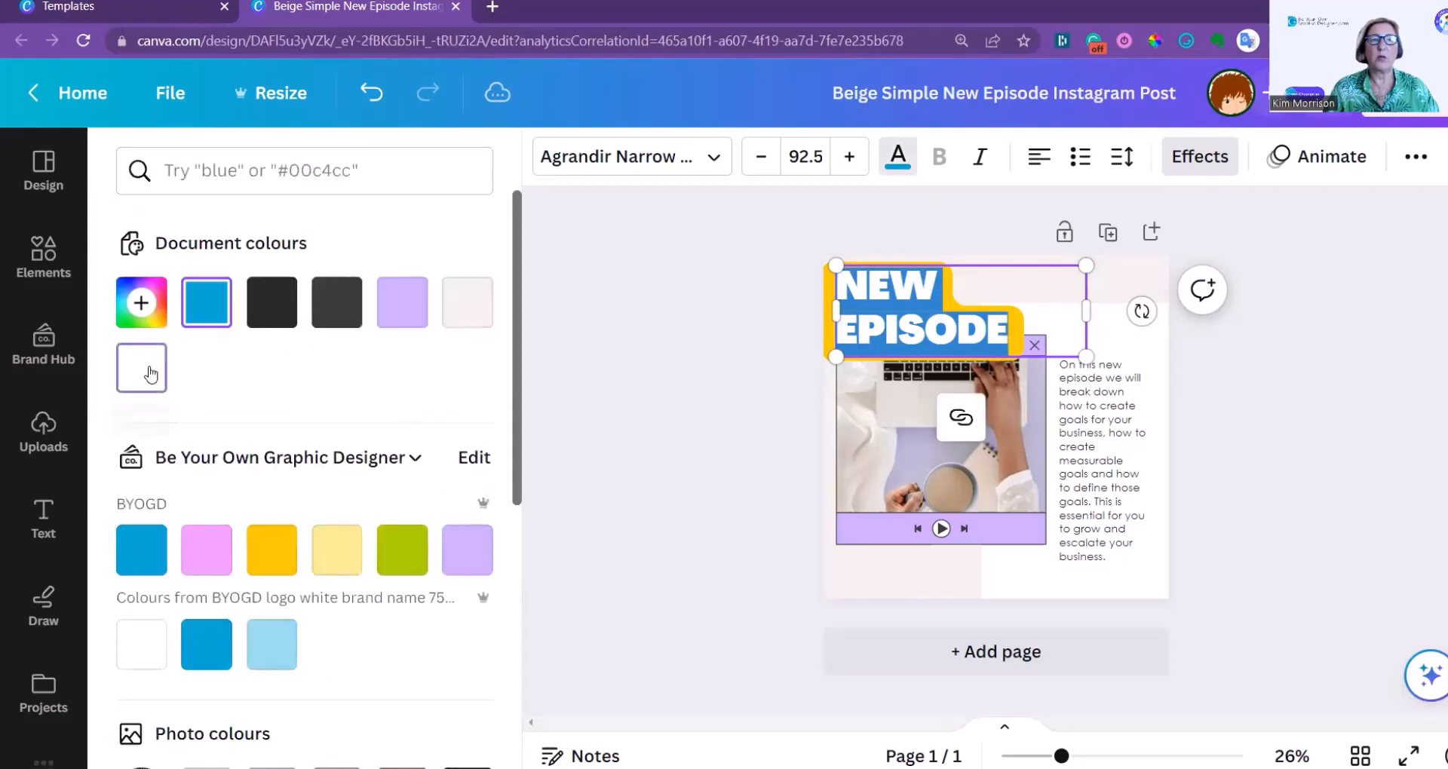
pyautogui.click(151, 374)
pyautogui.click(615, 347)
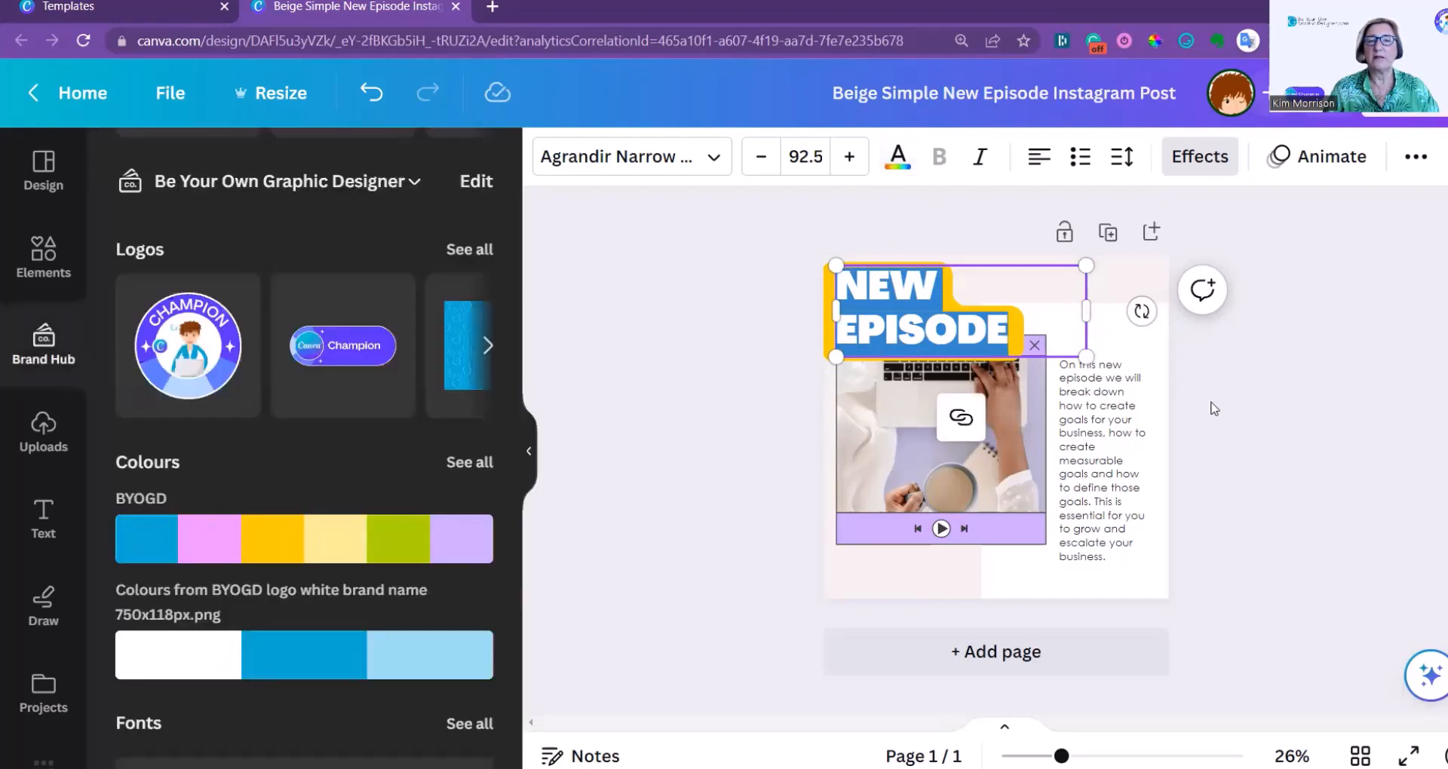
pyautogui.click(1287, 427)
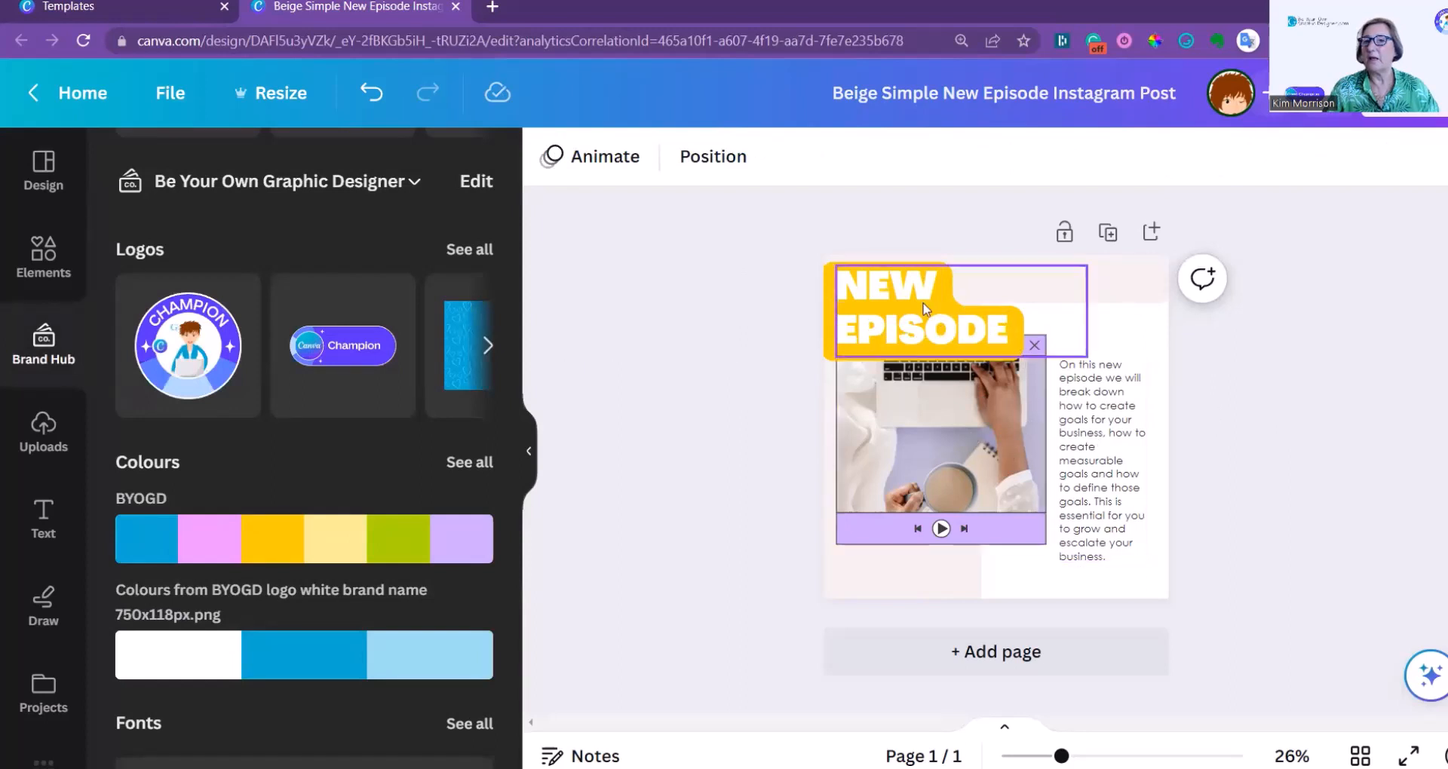
# Step: Move the NEW EPISODE heading up to the page's upper edge and shift the photo window down and left beneath it
pyautogui.moveTo(907, 287); pyautogui.dragTo(907, 278)
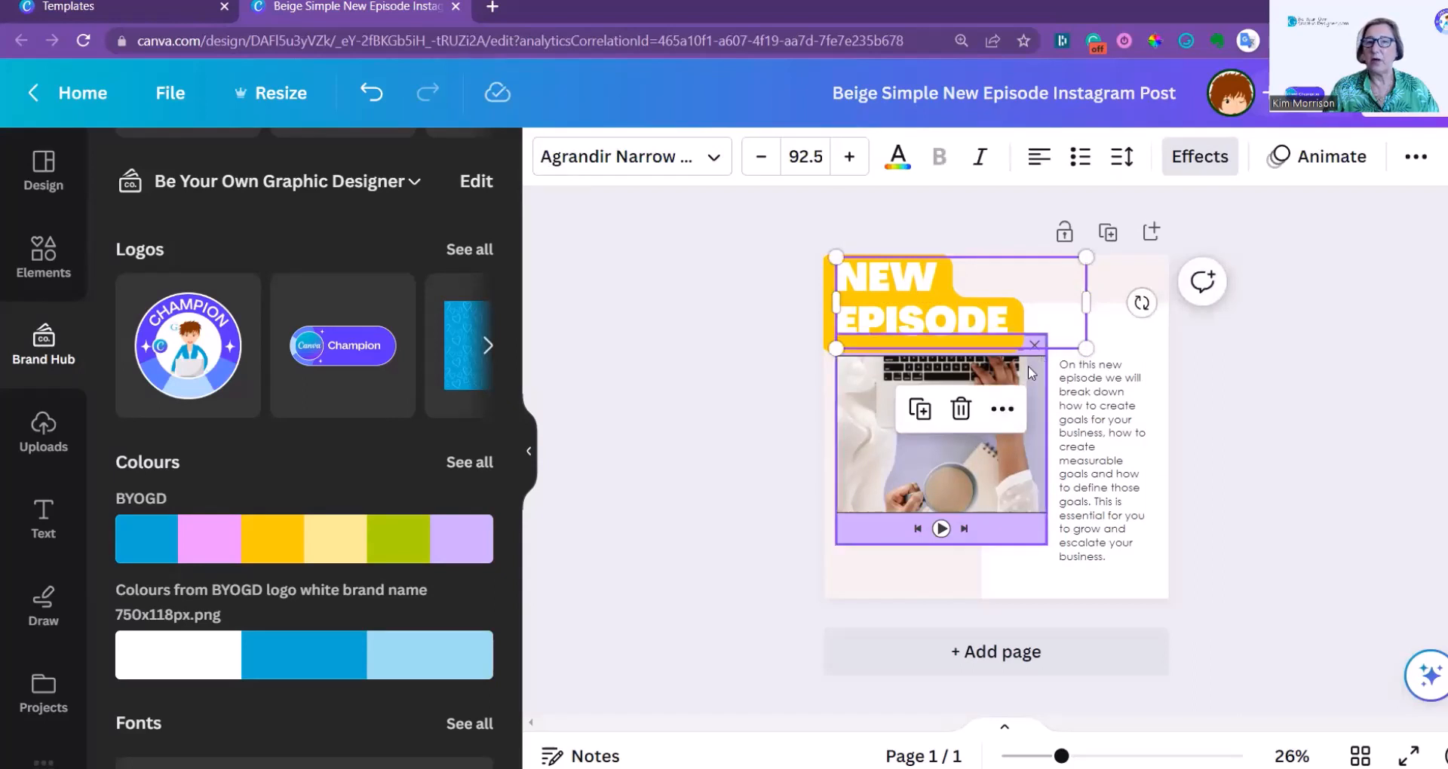
pyautogui.moveTo(1030, 393); pyautogui.dragTo(1016, 383)
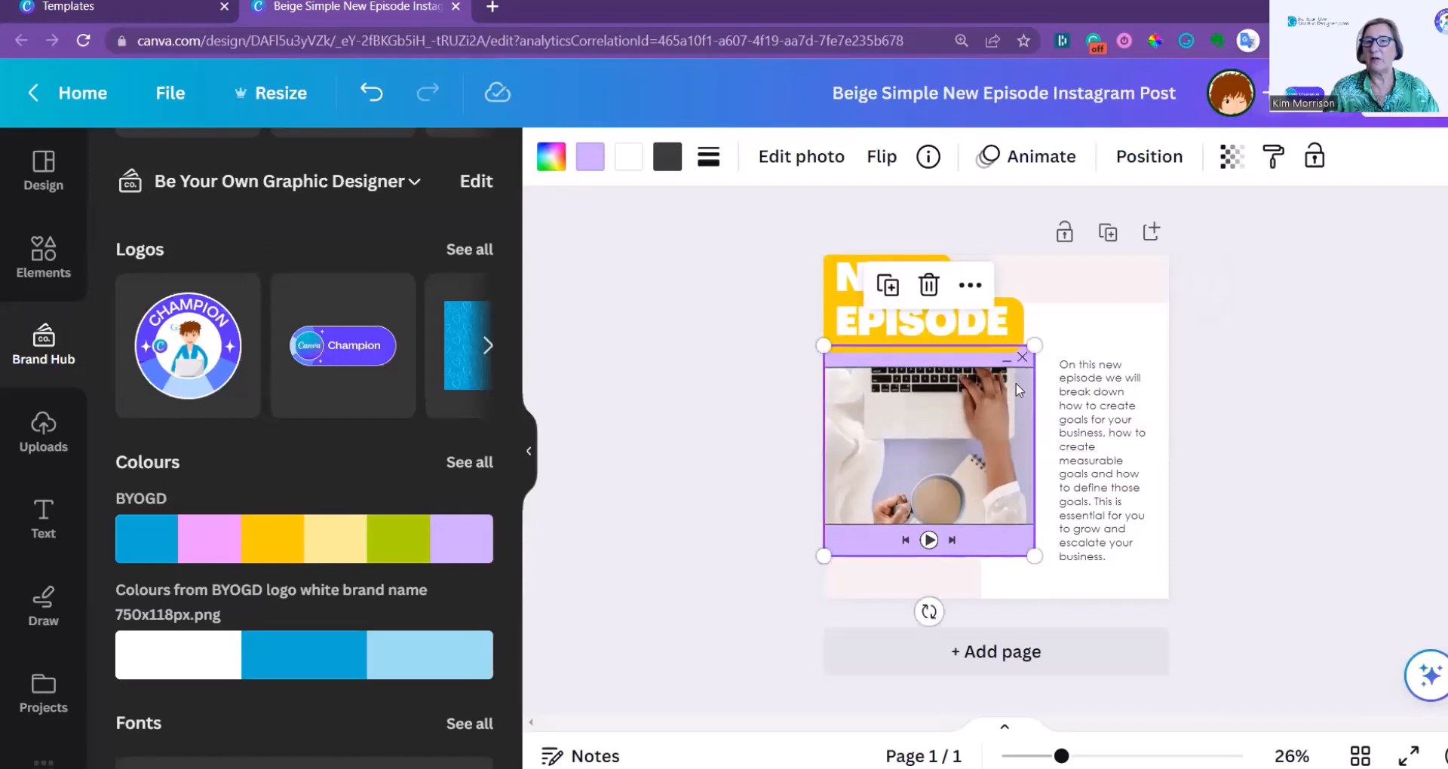
pyautogui.click(1259, 405)
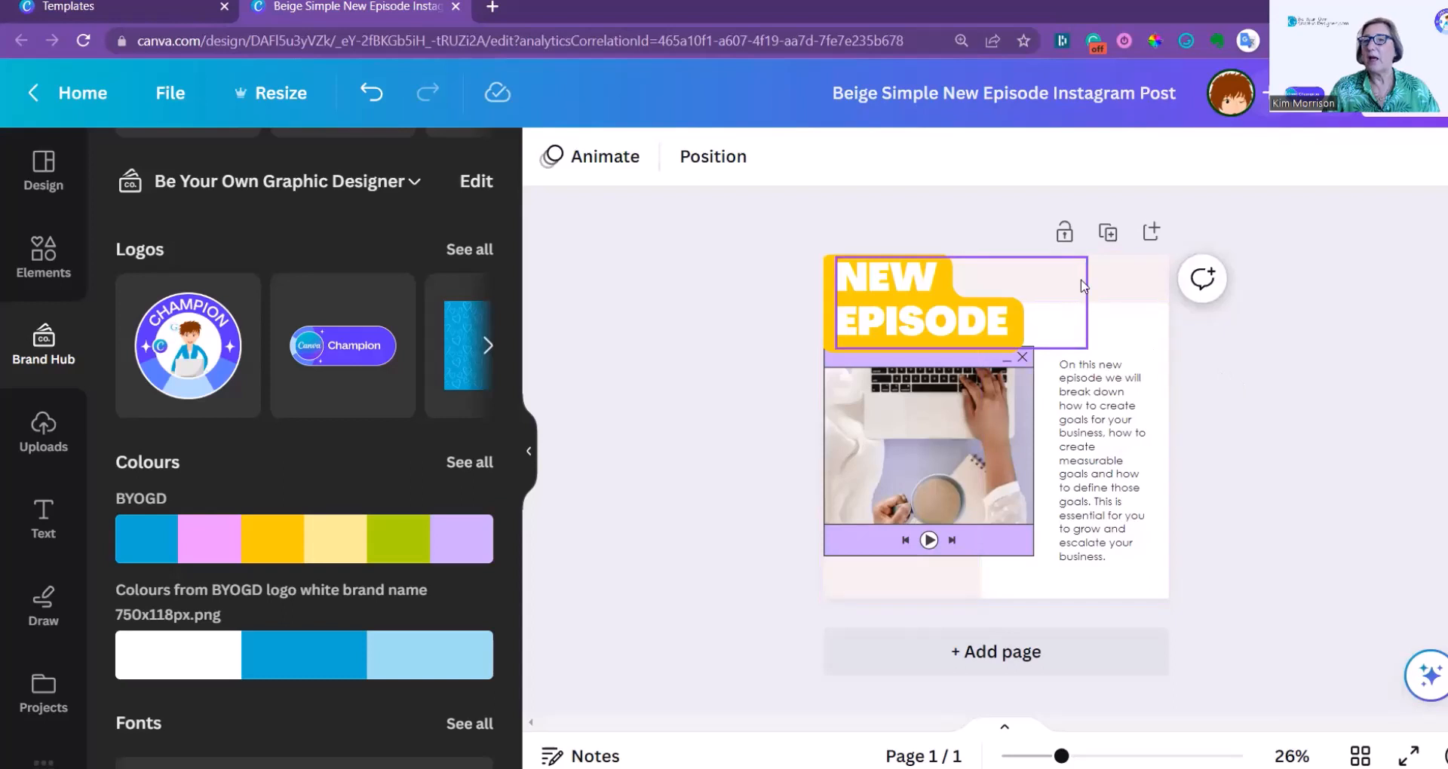
# Step: Recolour the pale pink page background, trying the BYOGD light yellow and settling on the greyish lavender from the photo colours
pyautogui.click(1124, 281)
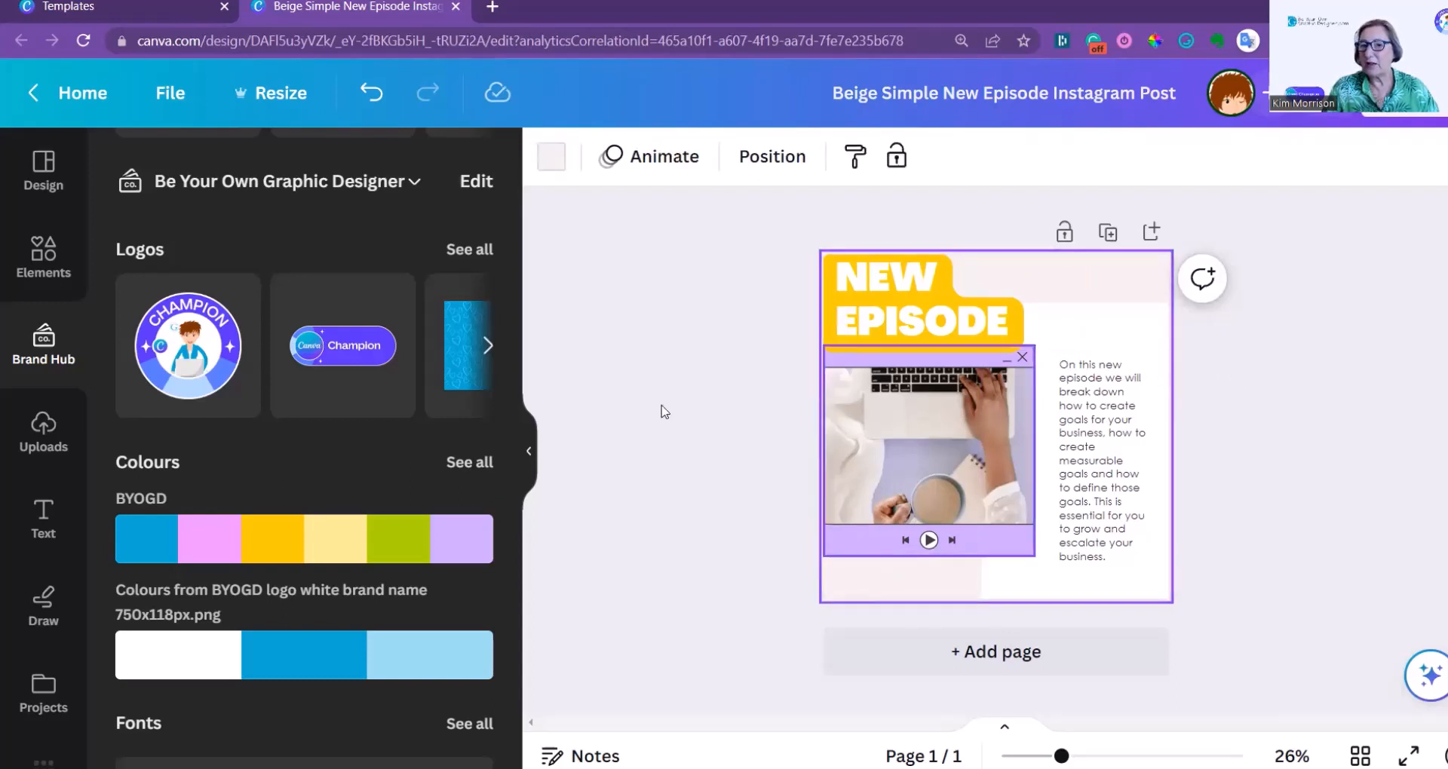
pyautogui.click(335, 538)
pyautogui.click(550, 161)
pyautogui.scroll(-3, 196, 474)
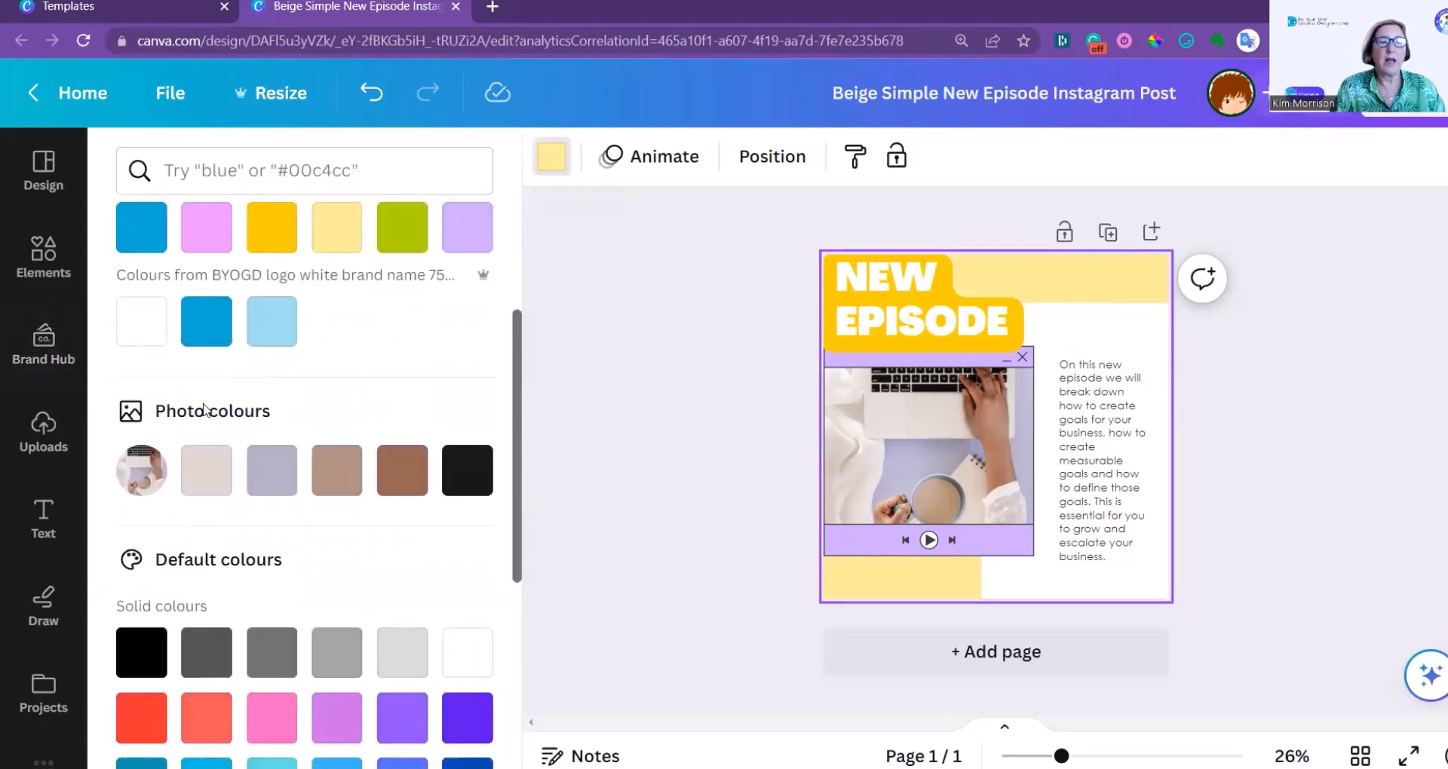
pyautogui.click(282, 448)
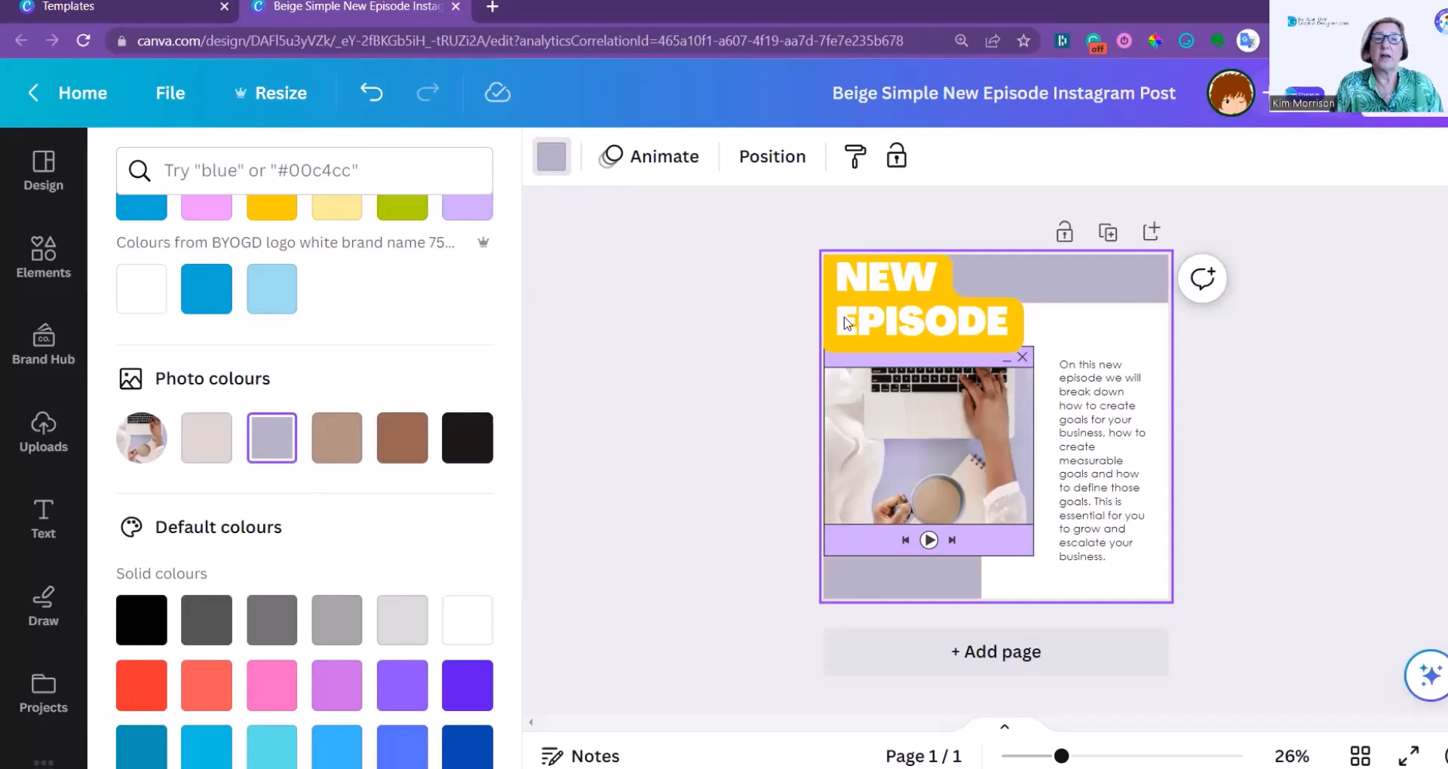
# Step: Change the colour of the NEW EPISODE heading's Background effect to the BYOGD pink and deselect the heading
pyautogui.click(907, 348)
pyautogui.click(1189, 172)
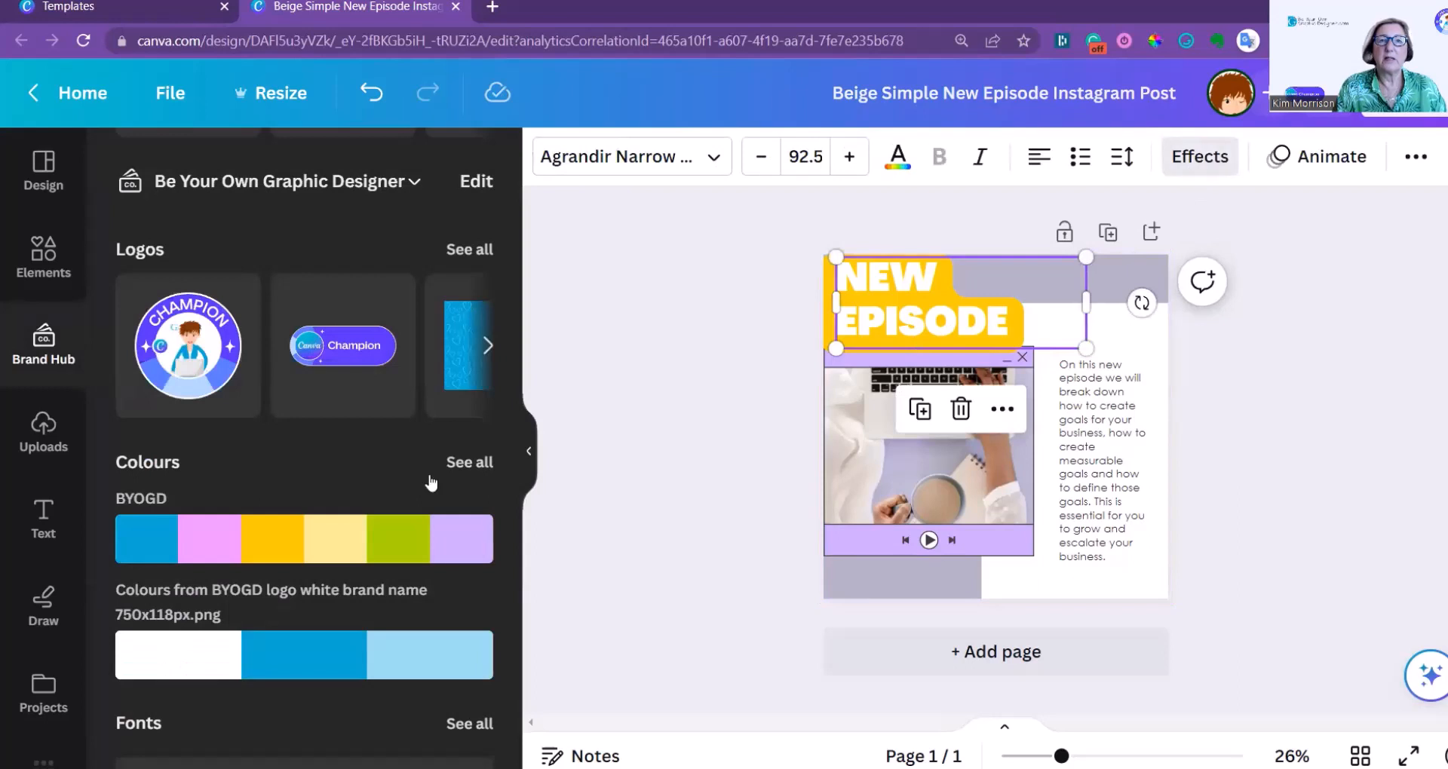
pyautogui.scroll(-4, 314, 510)
pyautogui.scroll(1, 319, 513)
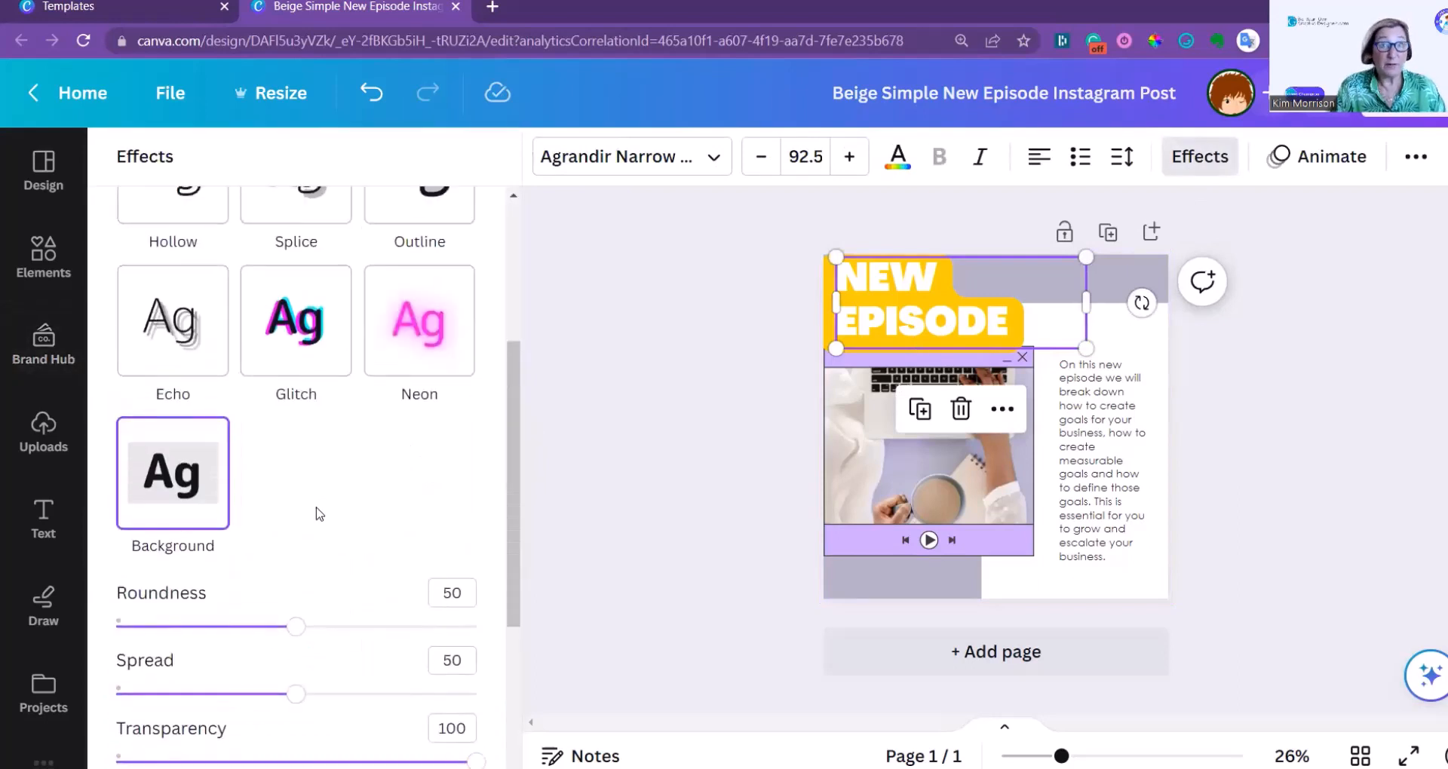
pyautogui.scroll(-4, 317, 514)
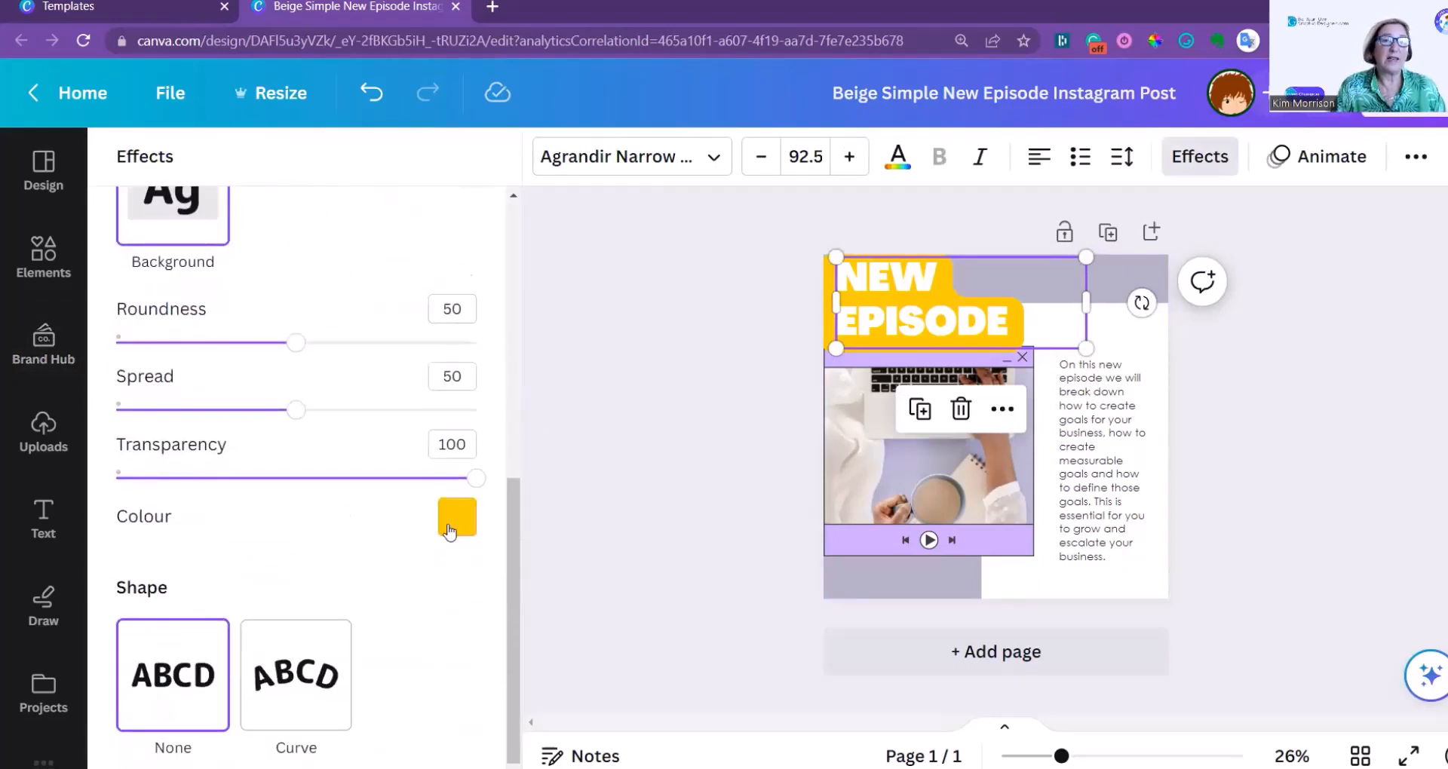
pyautogui.click(451, 525)
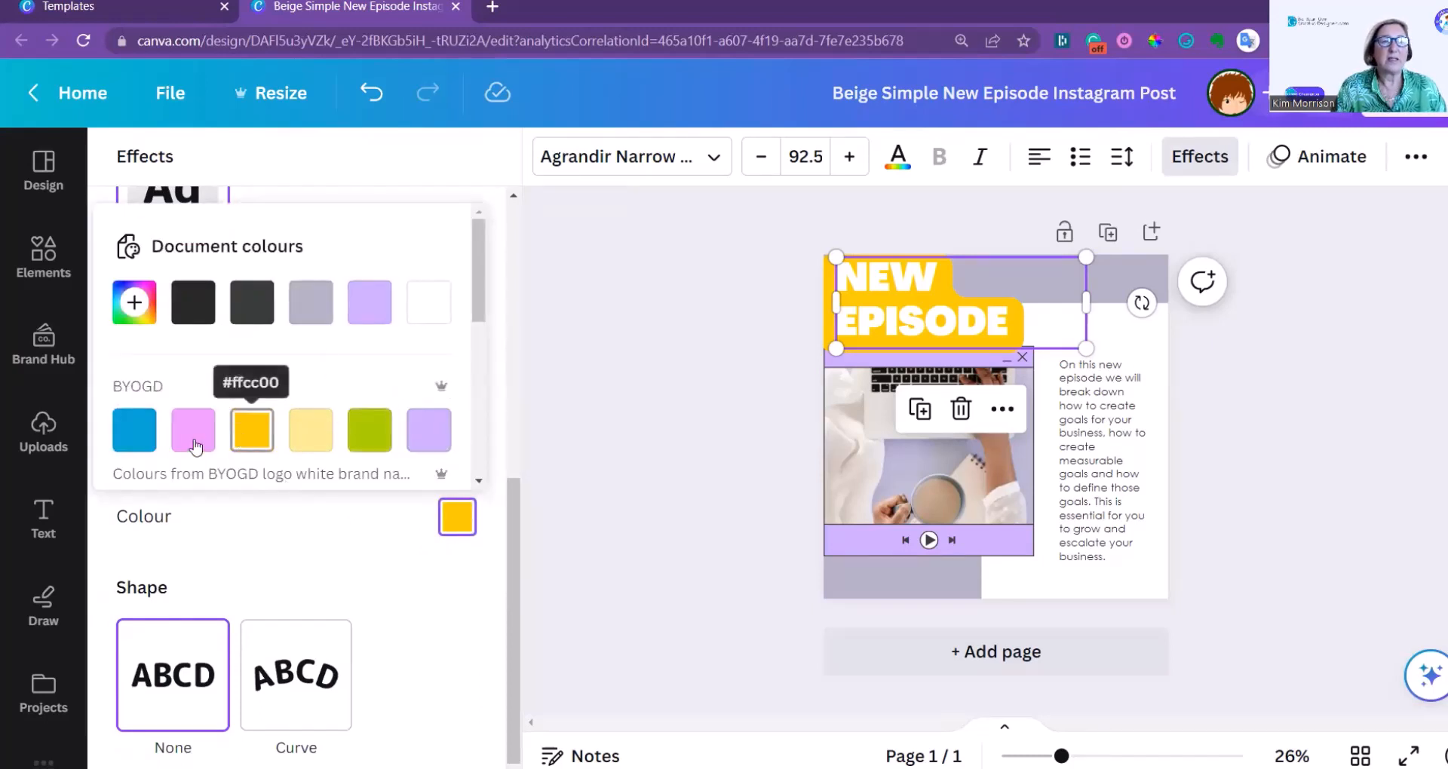
pyautogui.click(194, 443)
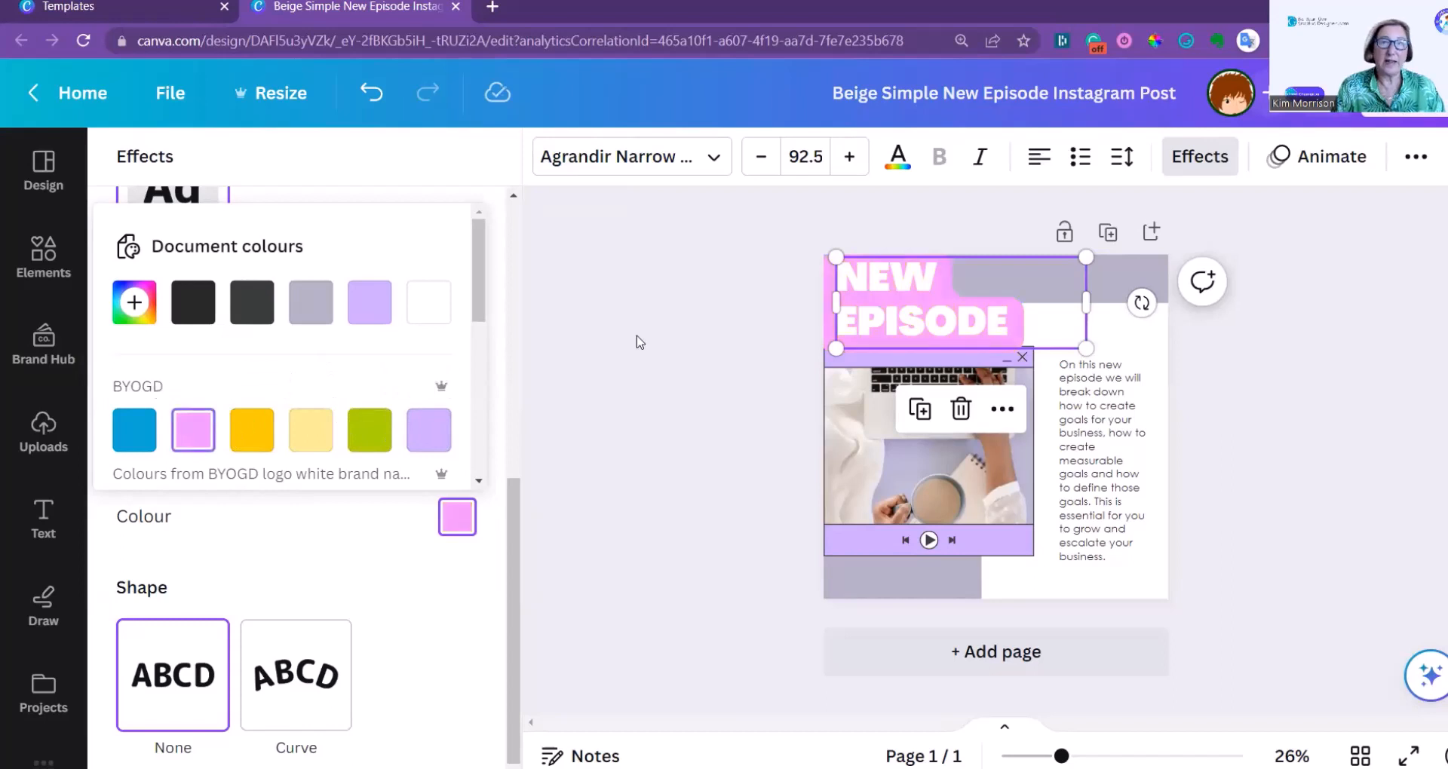
pyautogui.click(639, 342)
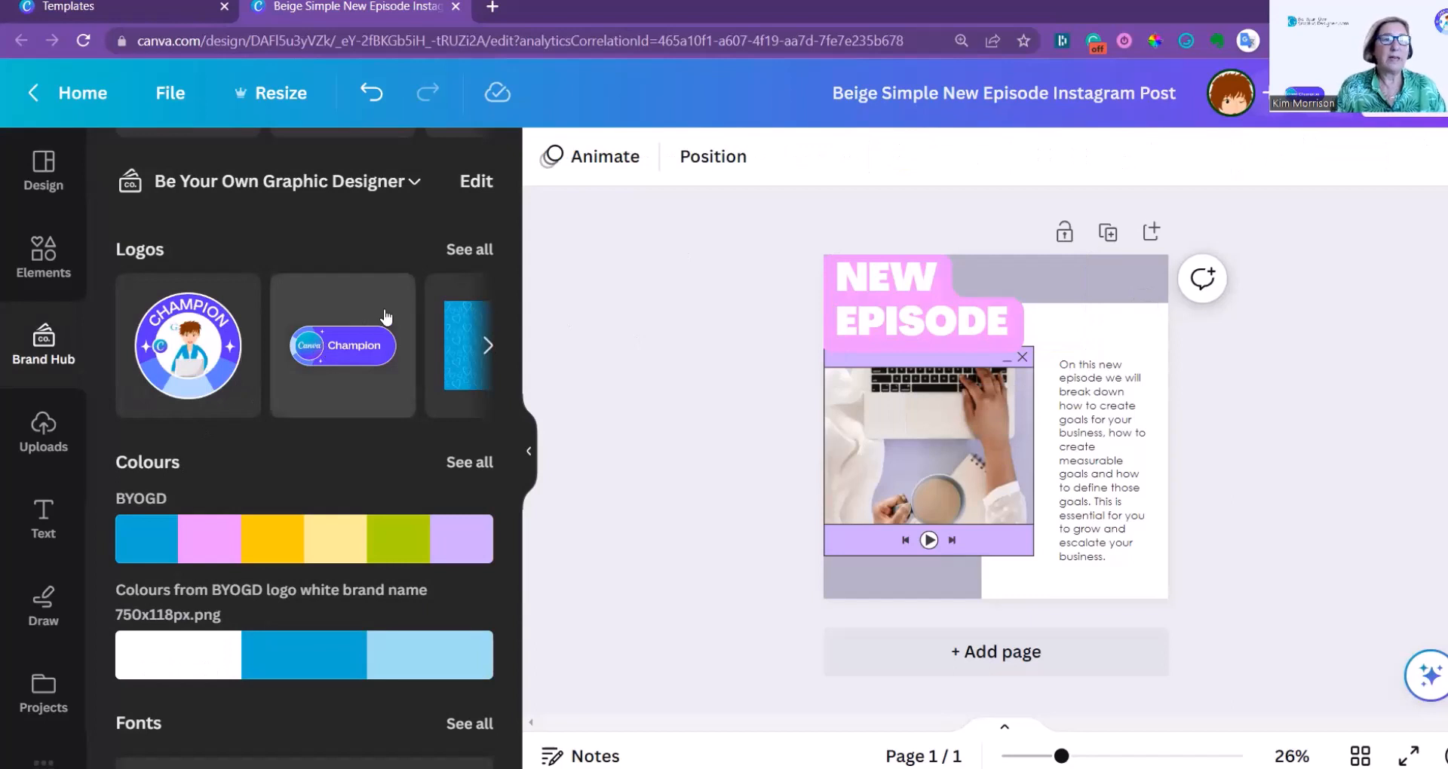
# Step: Add the Be Your Own Graphic Designer.com logo from the brand logos and place it below the photo window
pyautogui.click(477, 259)
pyautogui.click(401, 634)
pyautogui.moveTo(995, 468); pyautogui.dragTo(1015, 646)
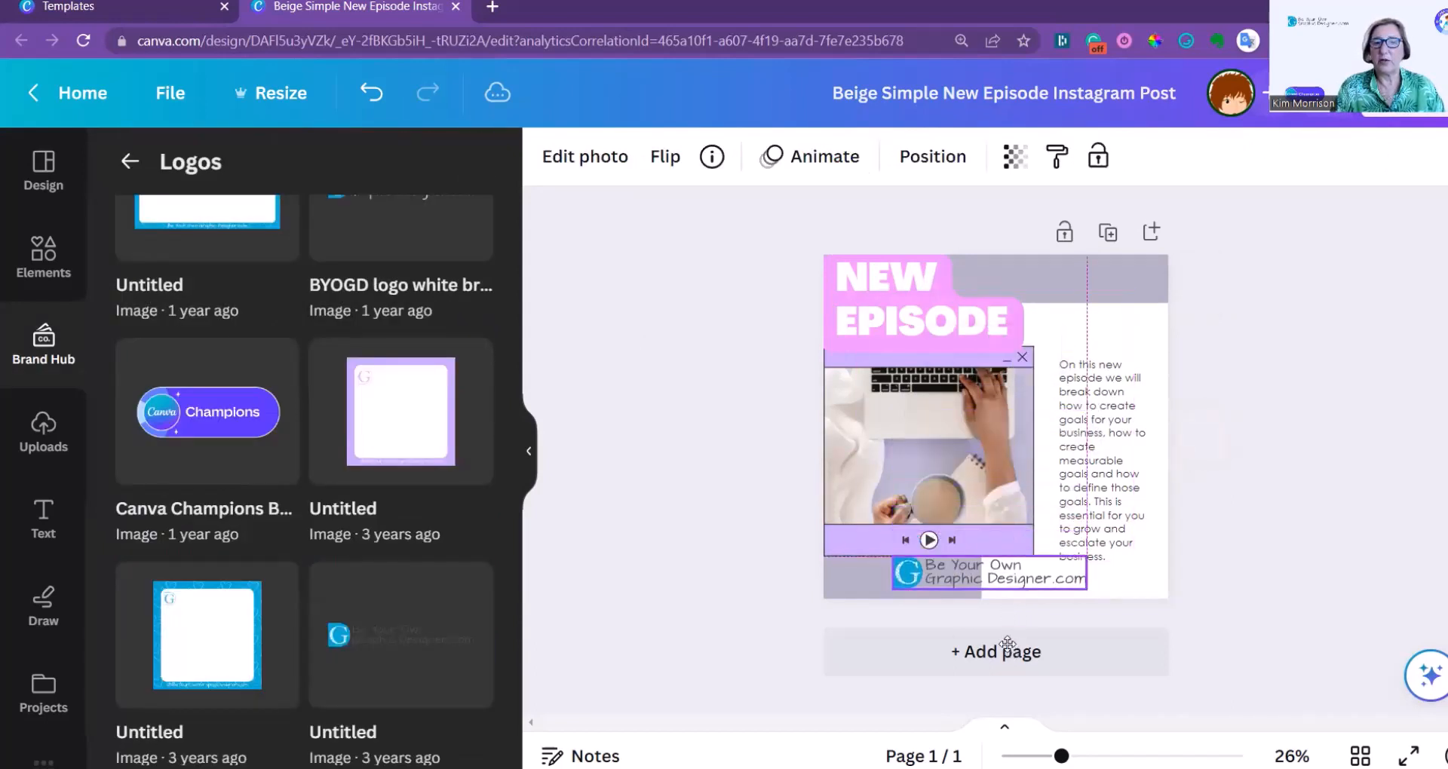
# Step: Move the description paragraph higher beside the photo, then shrink the logo and centre it along the page's lower edge
pyautogui.click(1074, 530)
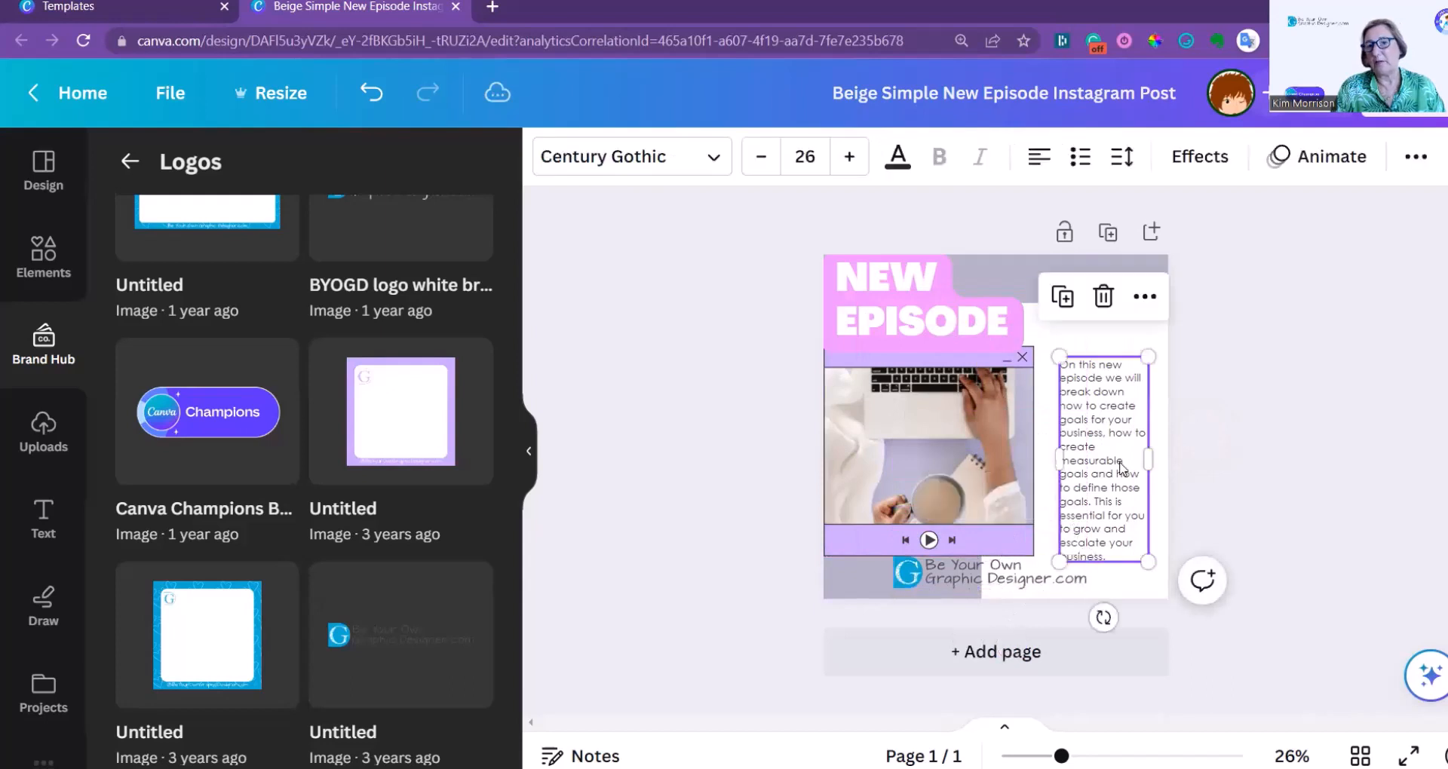
pyautogui.moveTo(1122, 468); pyautogui.dragTo(1121, 423)
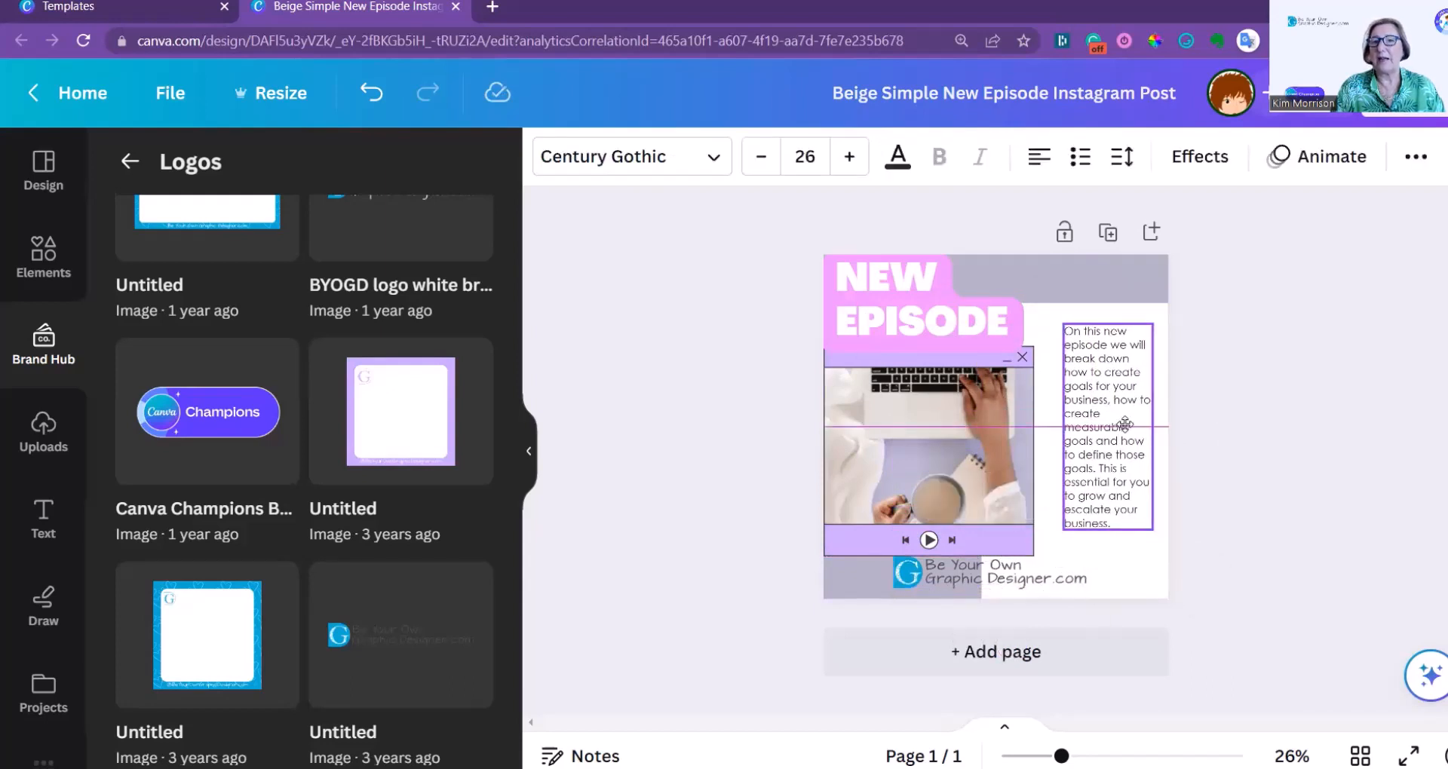
pyautogui.click(1041, 577)
pyautogui.moveTo(1030, 643); pyautogui.dragTo(1018, 653)
pyautogui.click(1331, 536)
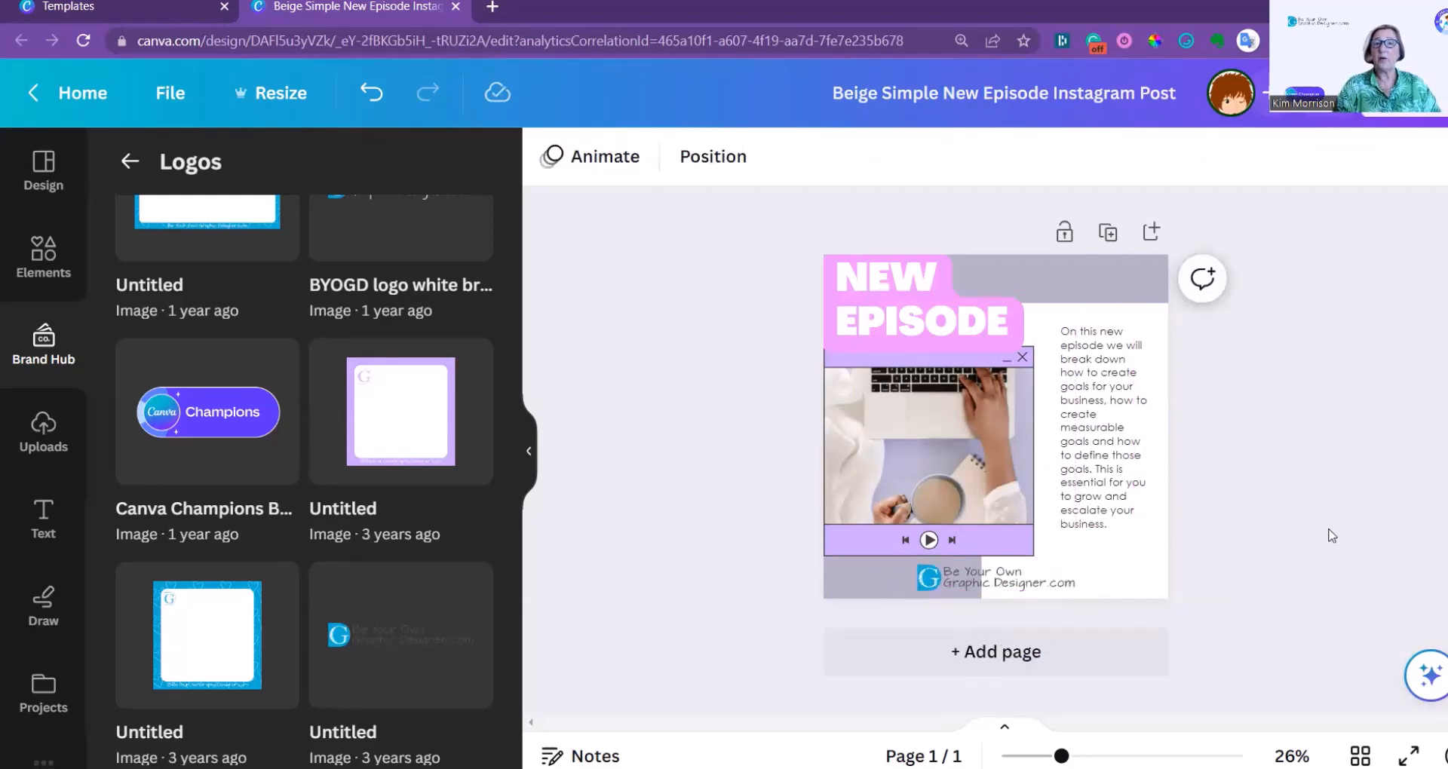